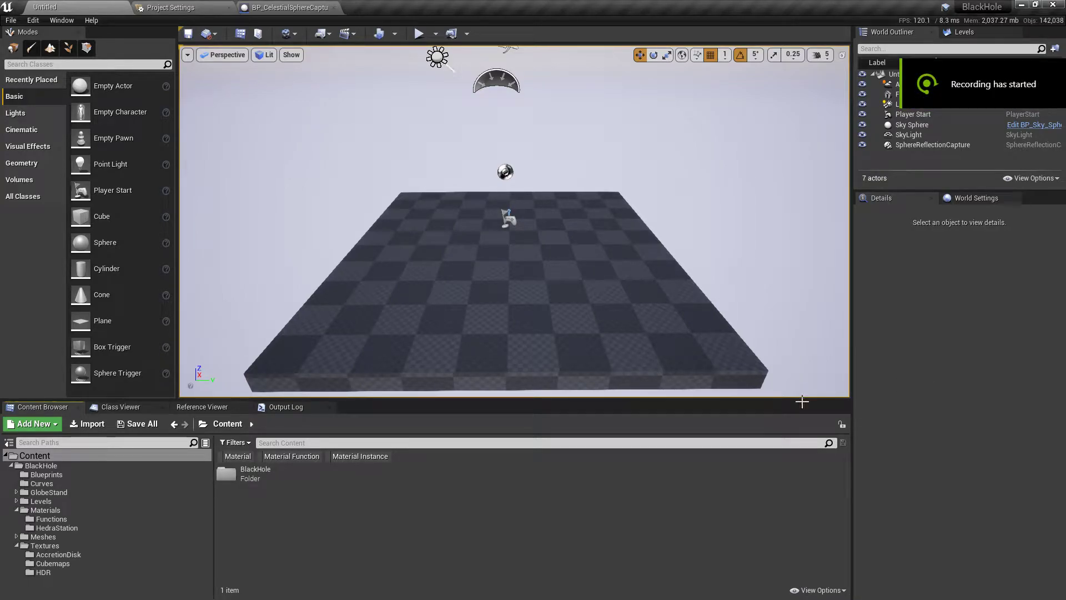
# Place BP_BlackHolePP and BP_CelestialSphereCapture from BlackHole/Blueprints onto the level floor
pyautogui.click(28, 477)
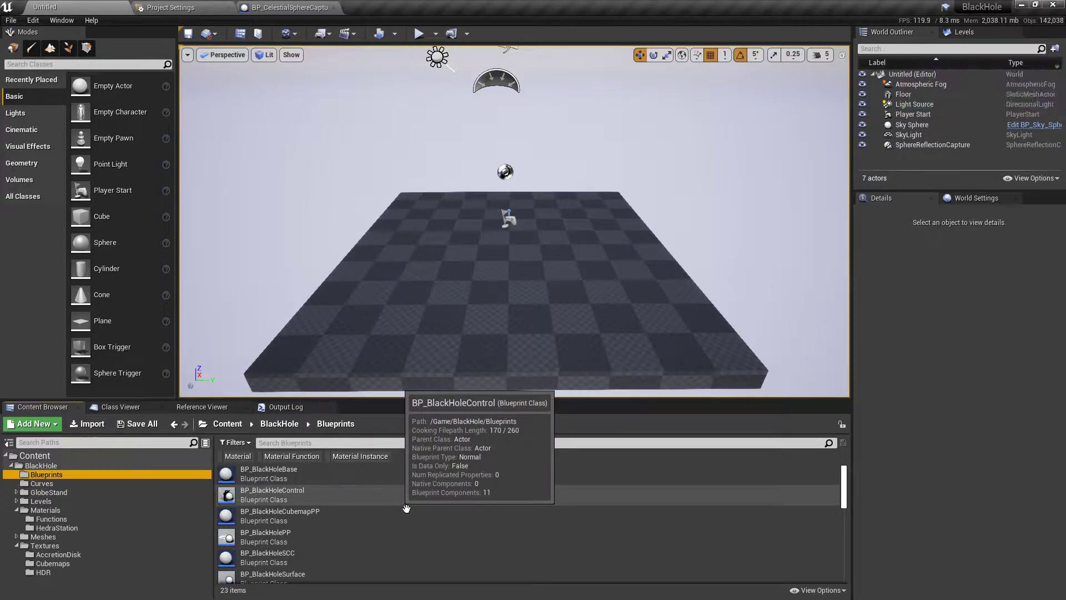
pyautogui.scroll(-1, 407, 508)
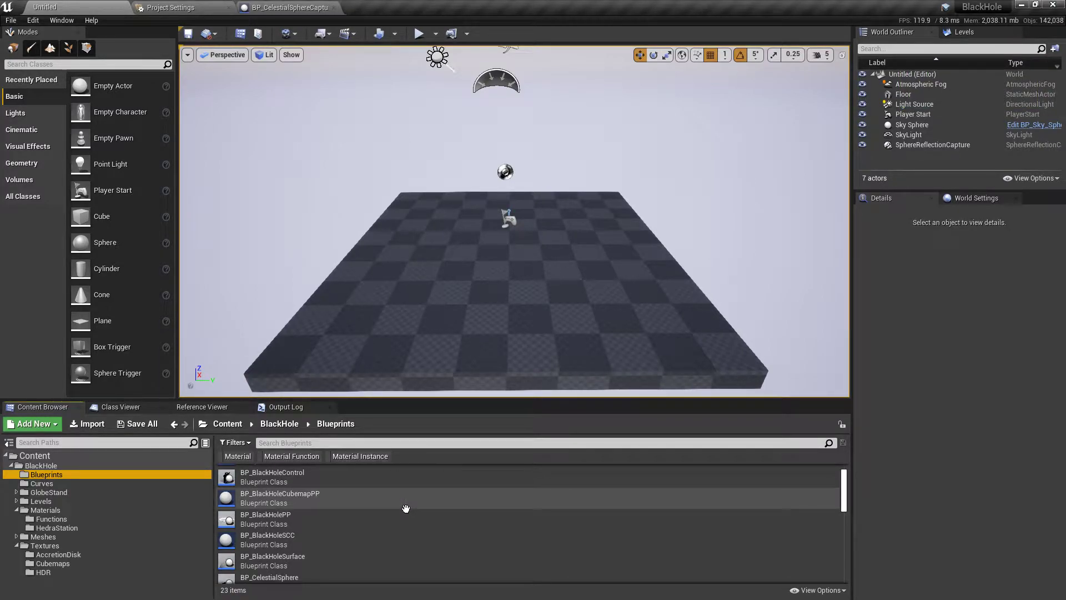
pyautogui.moveTo(406, 519); pyautogui.dragTo(592, 259)
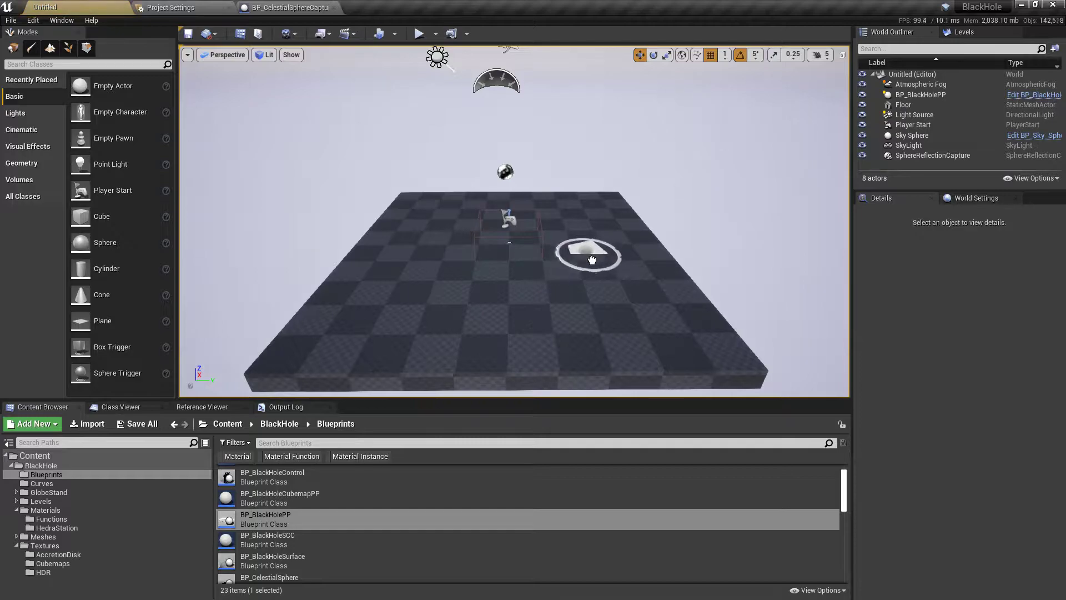
pyautogui.scroll(-2, 394, 518)
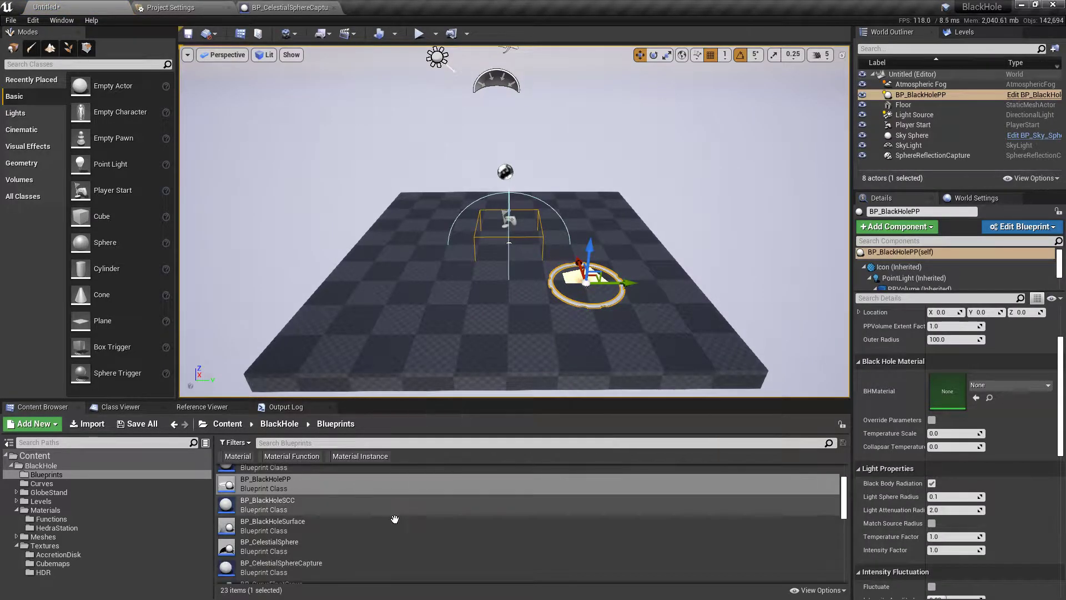
pyautogui.scroll(-1, 394, 519)
pyautogui.moveTo(389, 547); pyautogui.dragTo(350, 315)
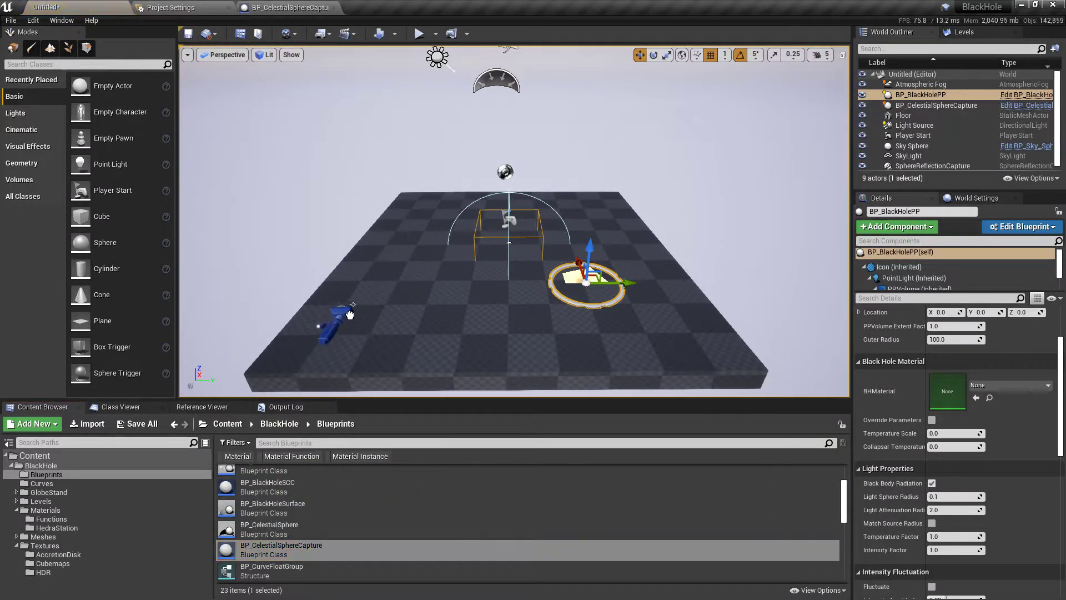
# Raise the celestial sphere capture and black hole above the floor, shifting the black hole along Y
pyautogui.moveTo(348, 250); pyautogui.dragTo(346, 193)
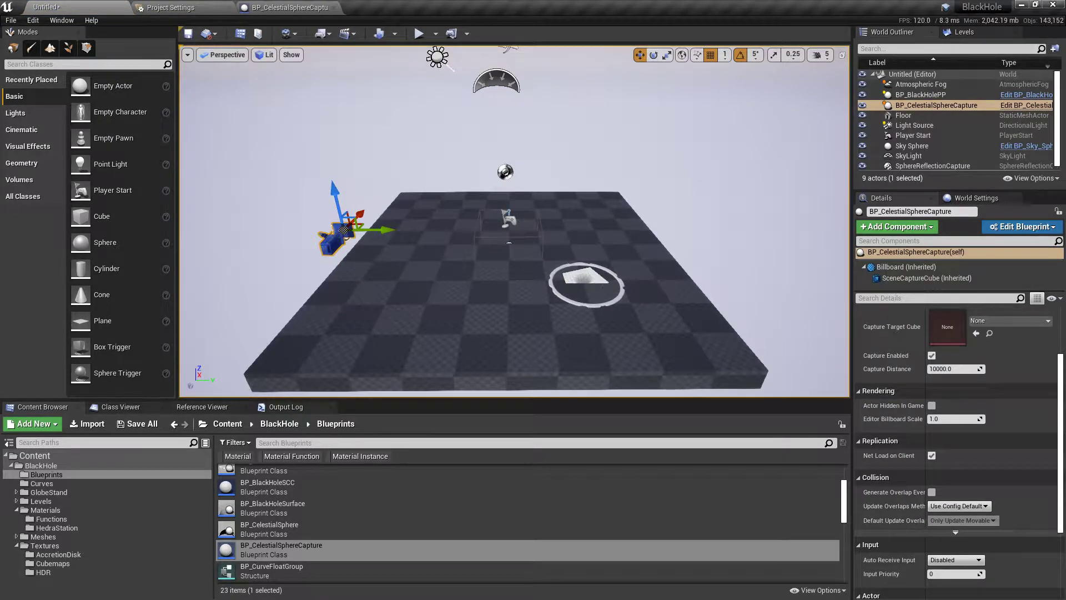
pyautogui.click(585, 278)
pyautogui.moveTo(605, 236); pyautogui.dragTo(607, 205)
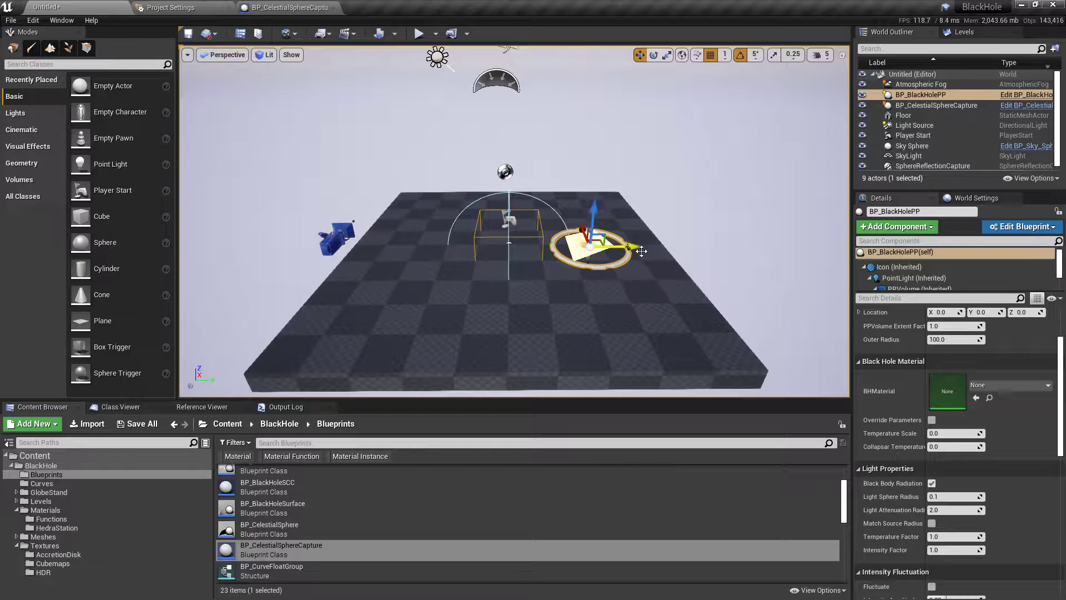
pyautogui.moveTo(641, 251); pyautogui.dragTo(709, 212)
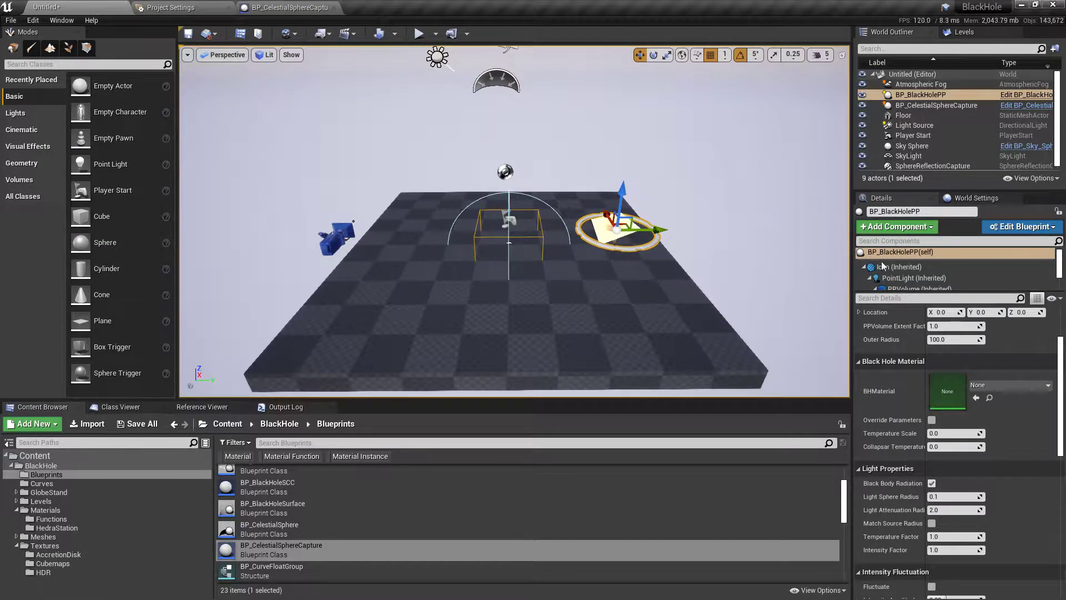
# Move BP_BlackHolePP's lens location up to Z 1706.6 and set Outer Radius to about 1582.93
pyautogui.scroll(1, 1034, 427)
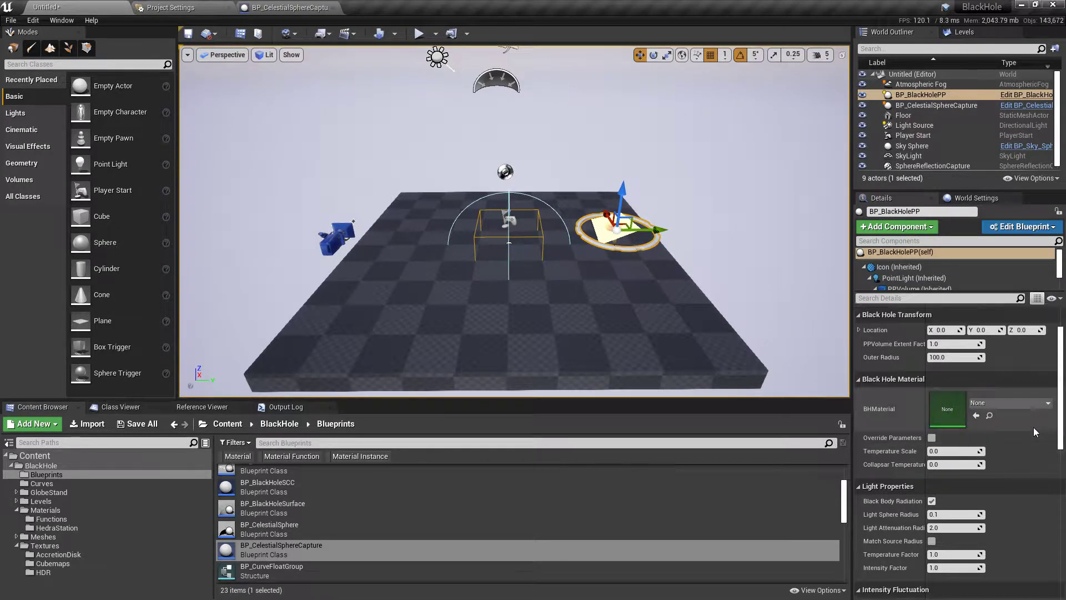
pyautogui.scroll(3, 1034, 428)
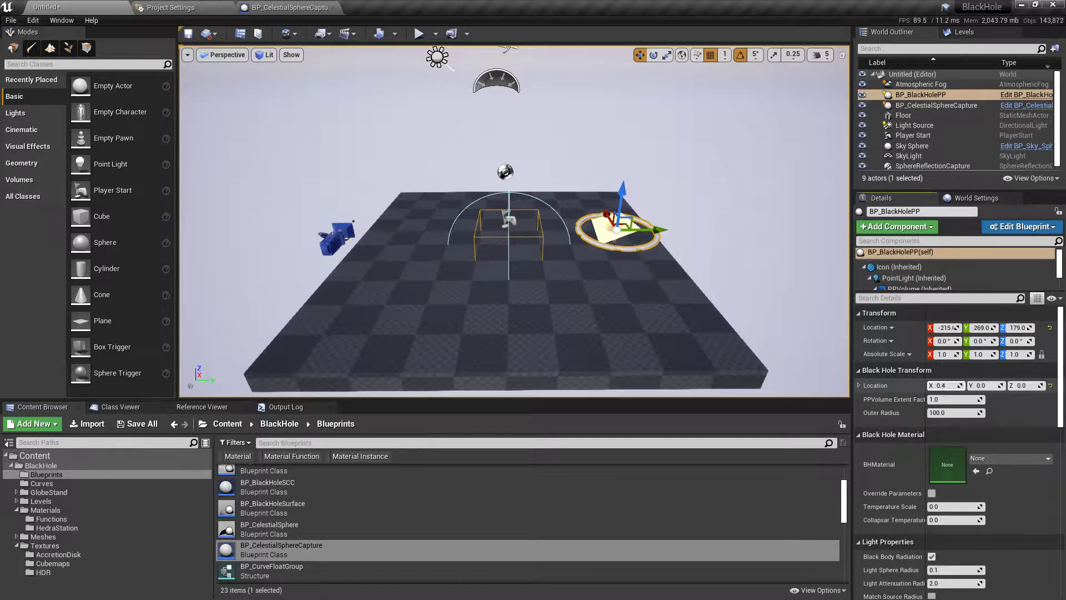
pyautogui.moveTo(944, 385); pyautogui.dragTo(977, 385)
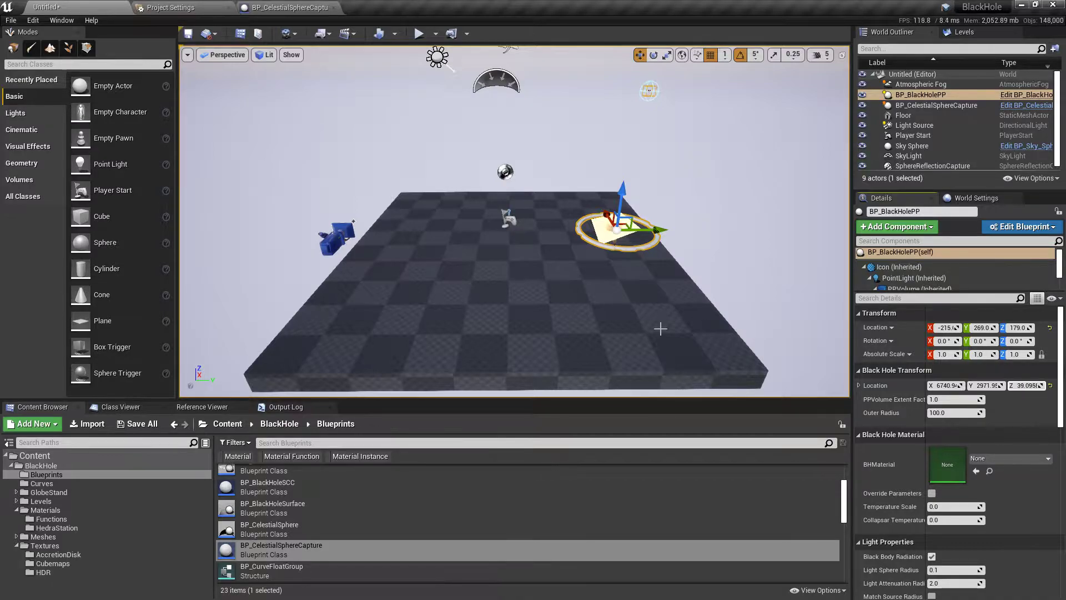
pyautogui.moveTo(1028, 385); pyautogui.dragTo(1055, 385)
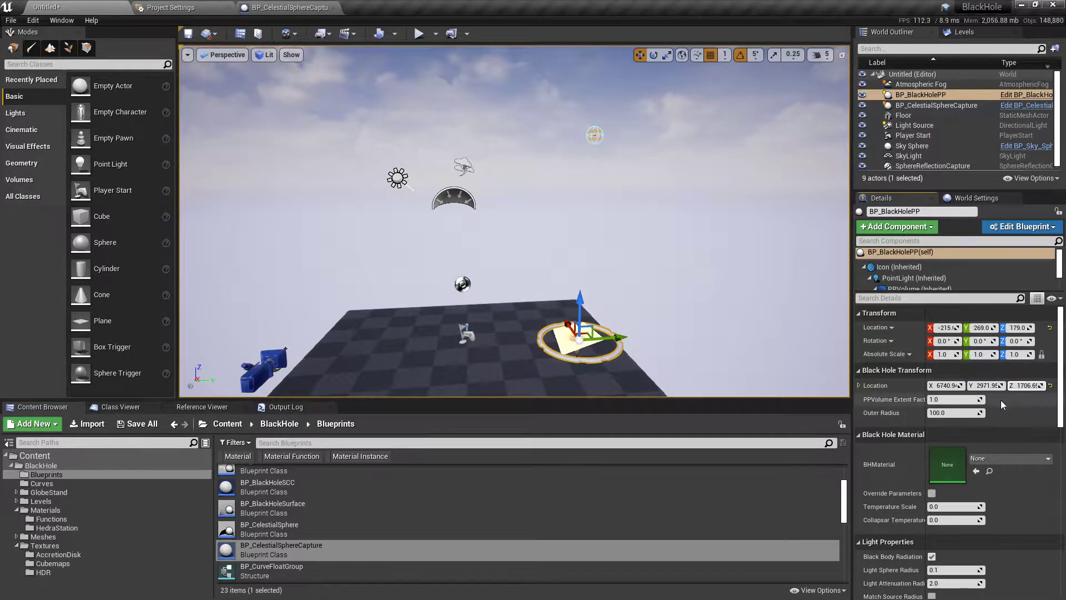
pyautogui.moveTo(954, 413)
pyautogui.mouseDown()
pyautogui.moveTo(988, 413)
pyautogui.moveTo(933, 412)
pyautogui.mouseUp()
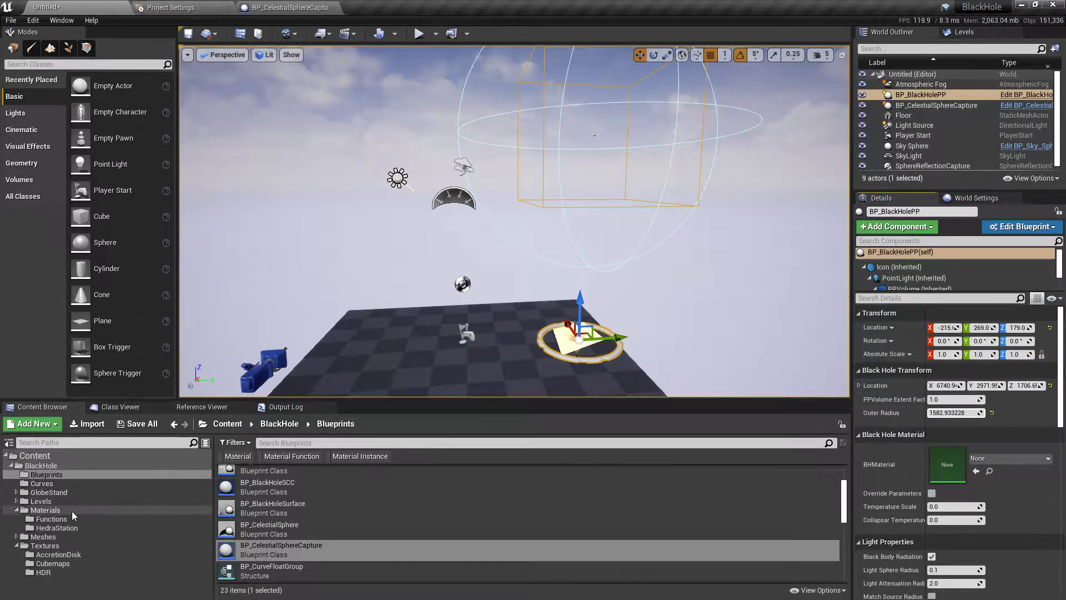
# Duplicate MI_GravityLensAccretionDiskTex_PP in the BlackHole Materials folder
pyautogui.click(46, 510)
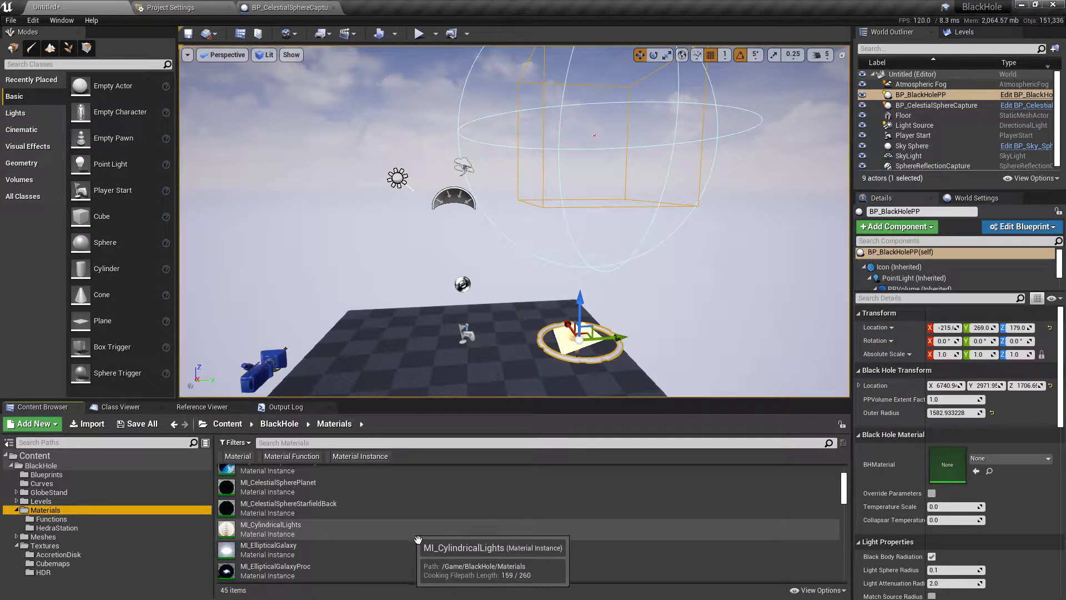
pyautogui.scroll(1, 422, 536)
pyautogui.scroll(-1, 428, 543)
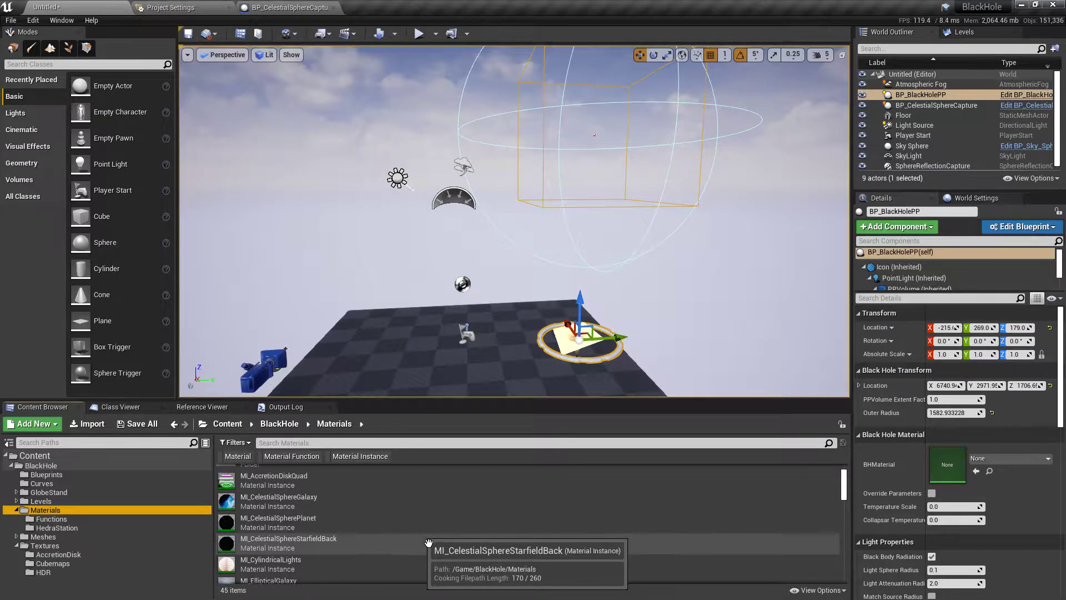
pyautogui.scroll(-2, 428, 543)
pyautogui.scroll(-1, 429, 545)
pyautogui.scroll(-1, 429, 545)
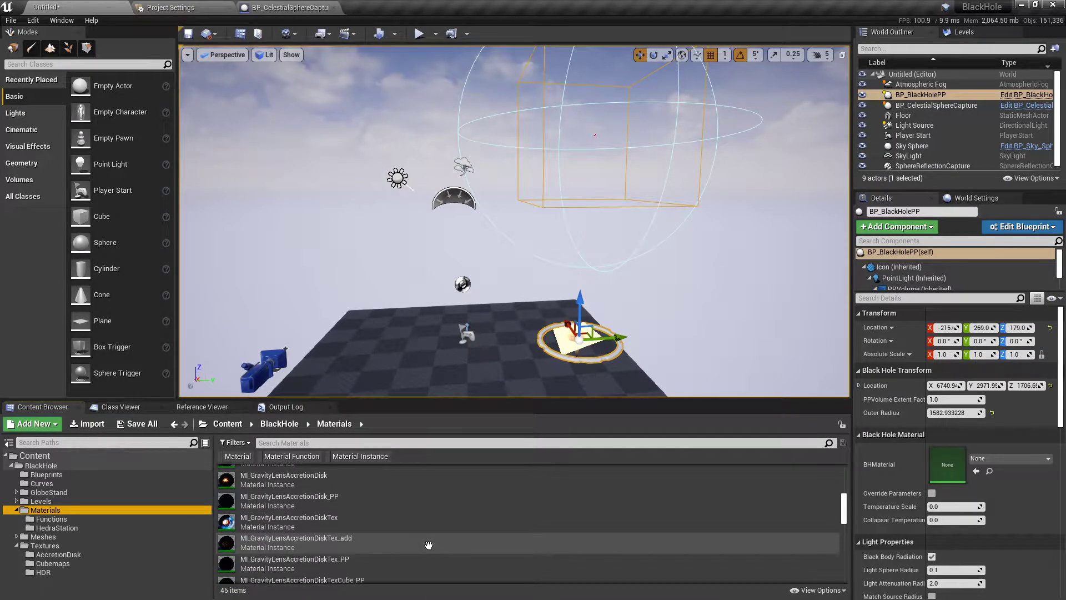
pyautogui.scroll(-1, 429, 545)
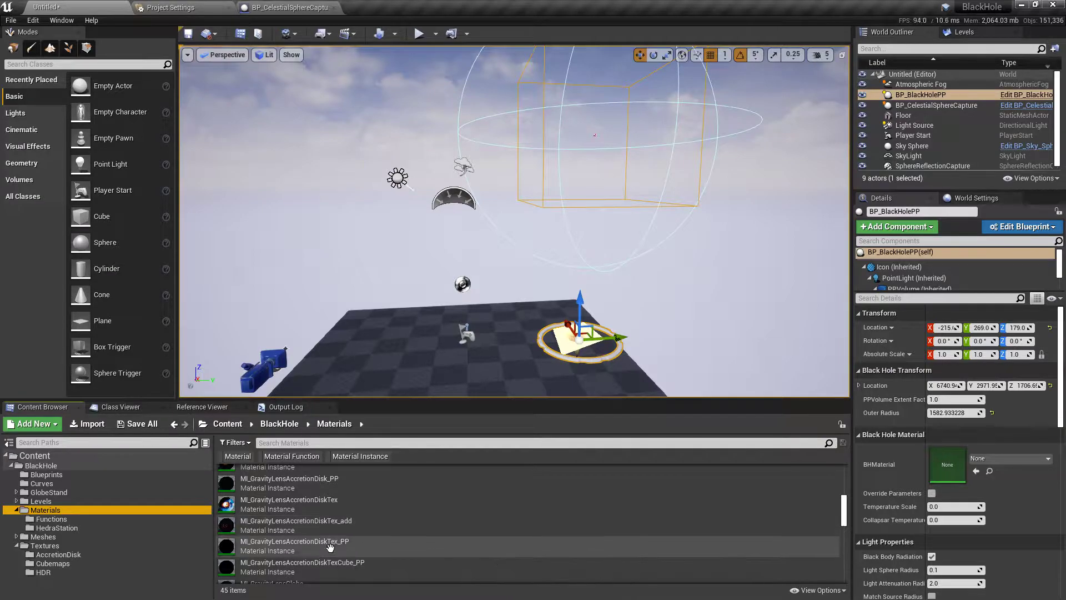
pyautogui.rightClick(314, 553)
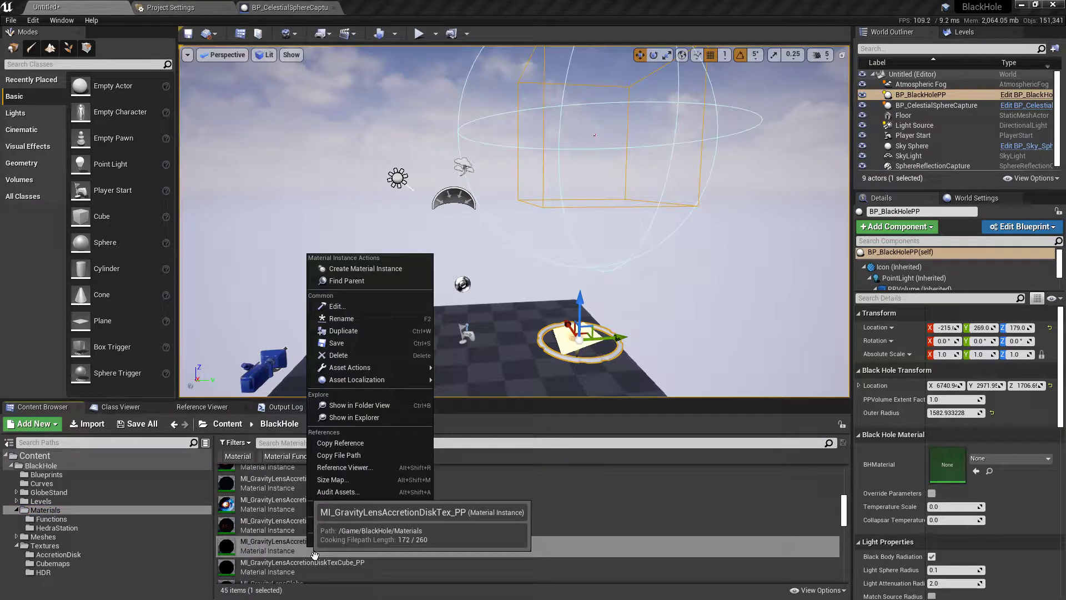
pyautogui.click(347, 331)
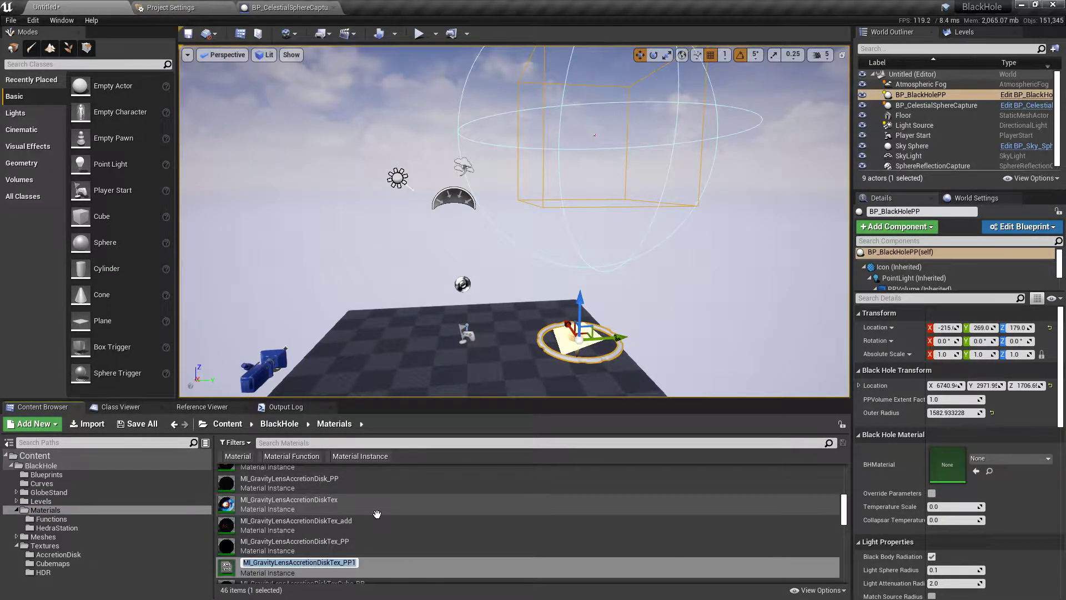
# Rename the copy to MI_GravityLensAccretionDiskTex_PP_TEST
pyautogui.press('End')
pyautogui.press('BackSpace')
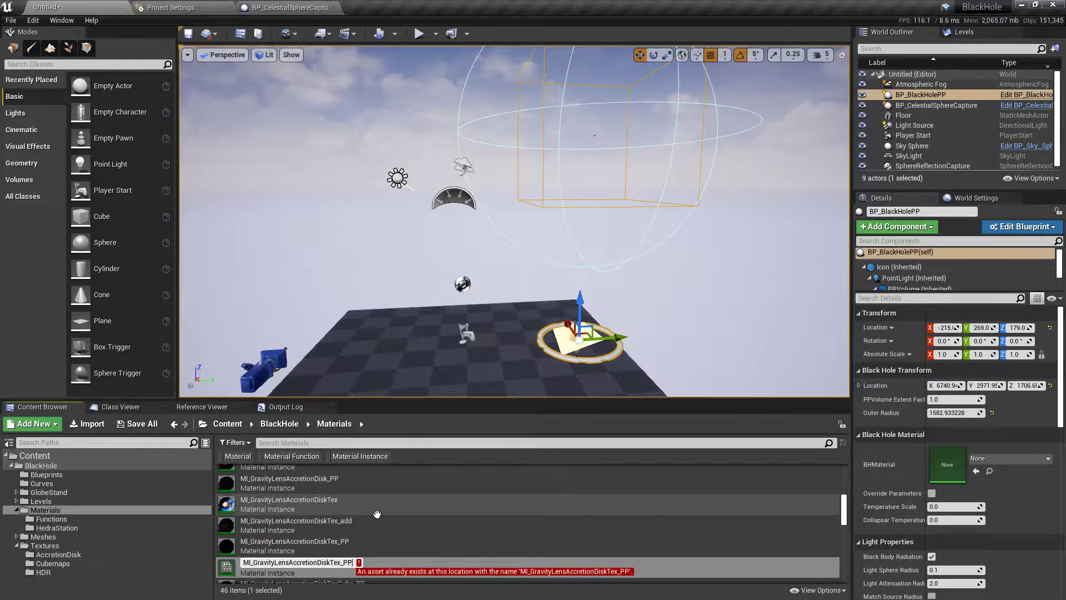
pyautogui.write('_TEST')
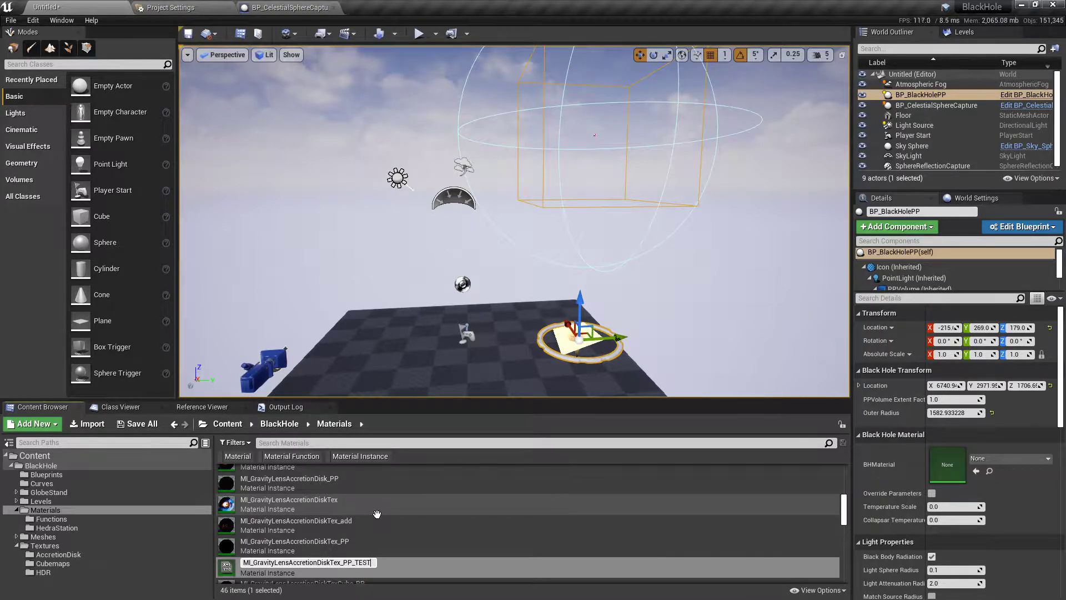
pyautogui.press('Return')
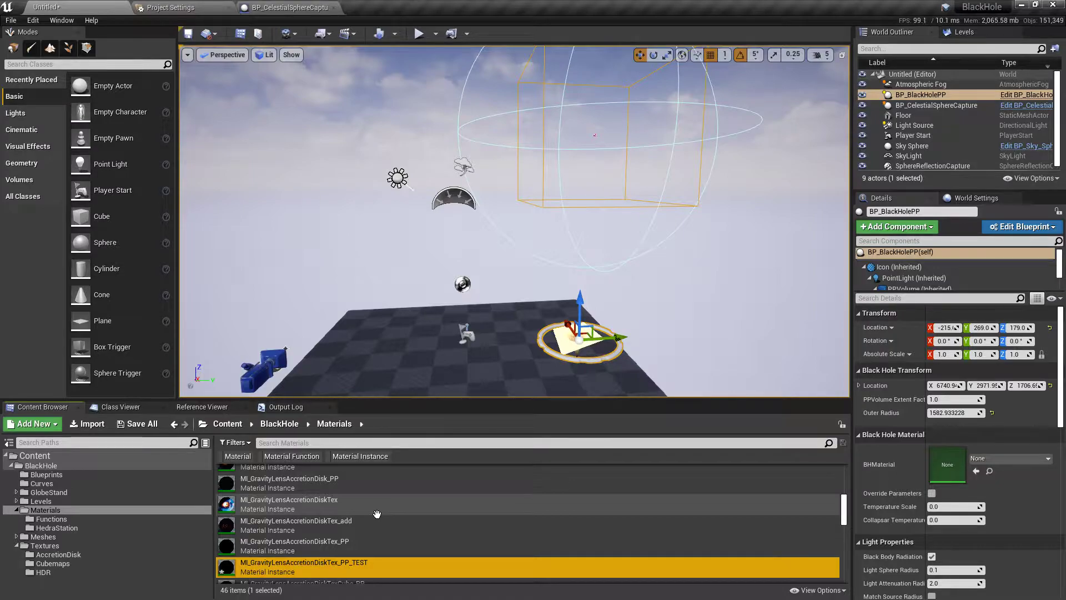
# In the PP_TEST material instance, enable bUseCubemap and stop overriding BackgroundBrightness
pyautogui.doubleClick(302, 571)
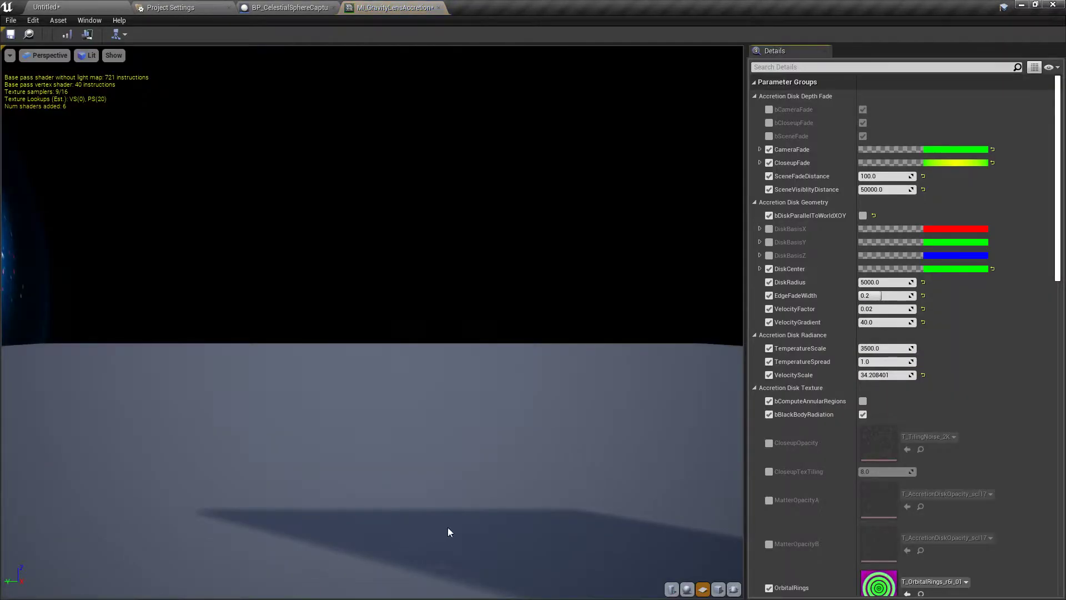
pyautogui.scroll(-3, 959, 239)
pyautogui.scroll(-5, 959, 244)
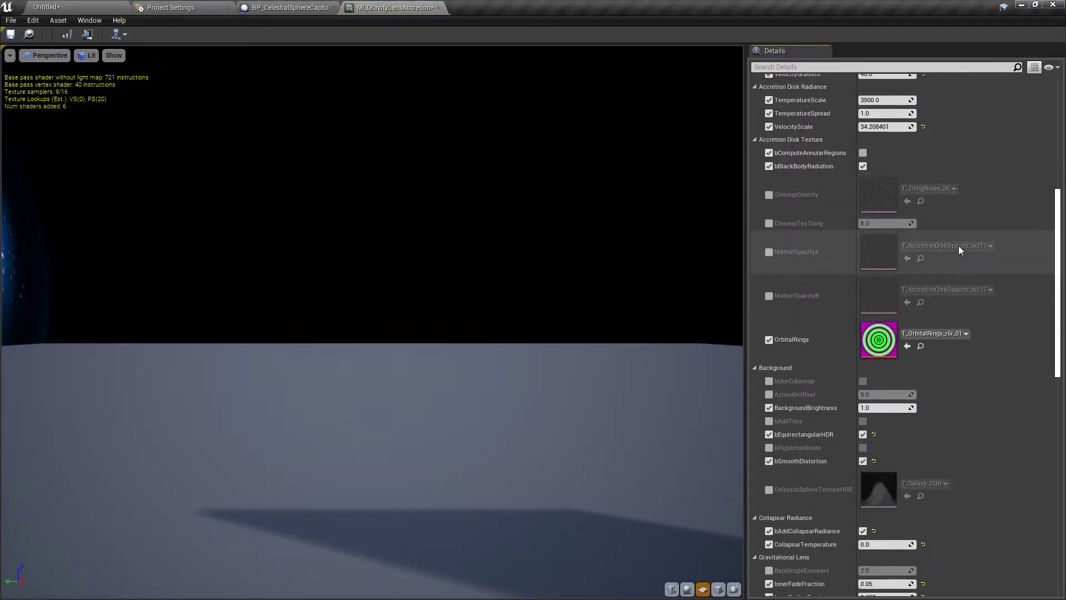
pyautogui.scroll(-3, 959, 247)
pyautogui.scroll(-3, 959, 251)
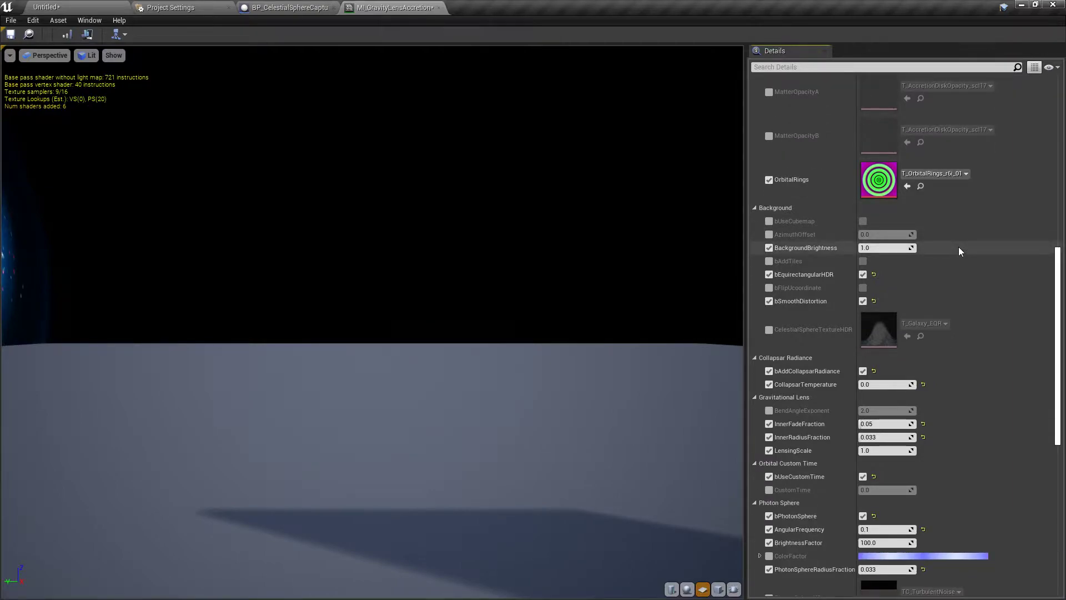
pyautogui.scroll(-3, 960, 251)
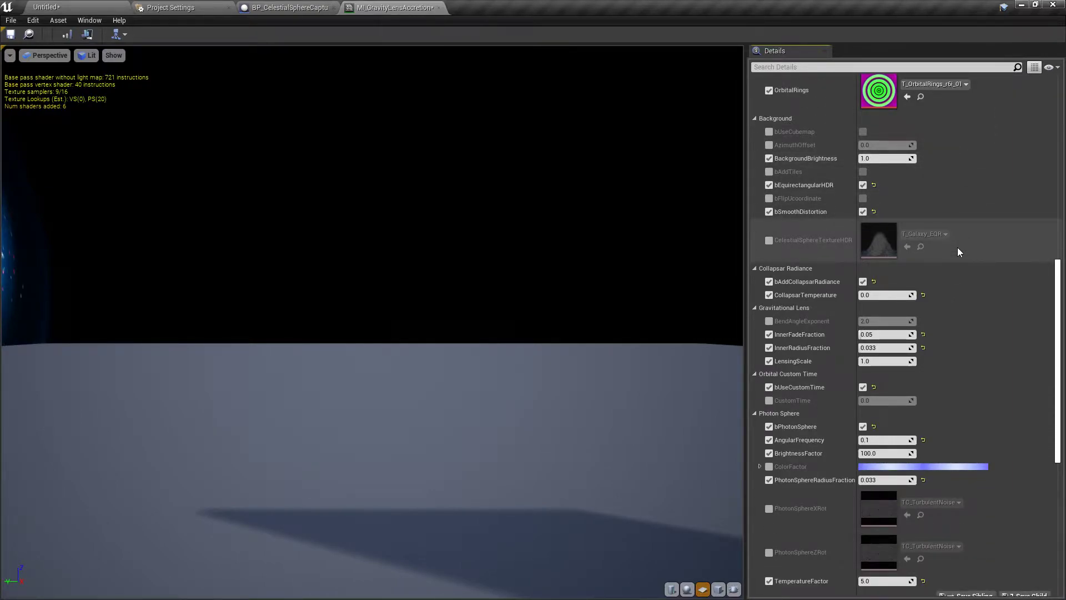
pyautogui.scroll(-3, 957, 247)
pyautogui.scroll(4, 957, 246)
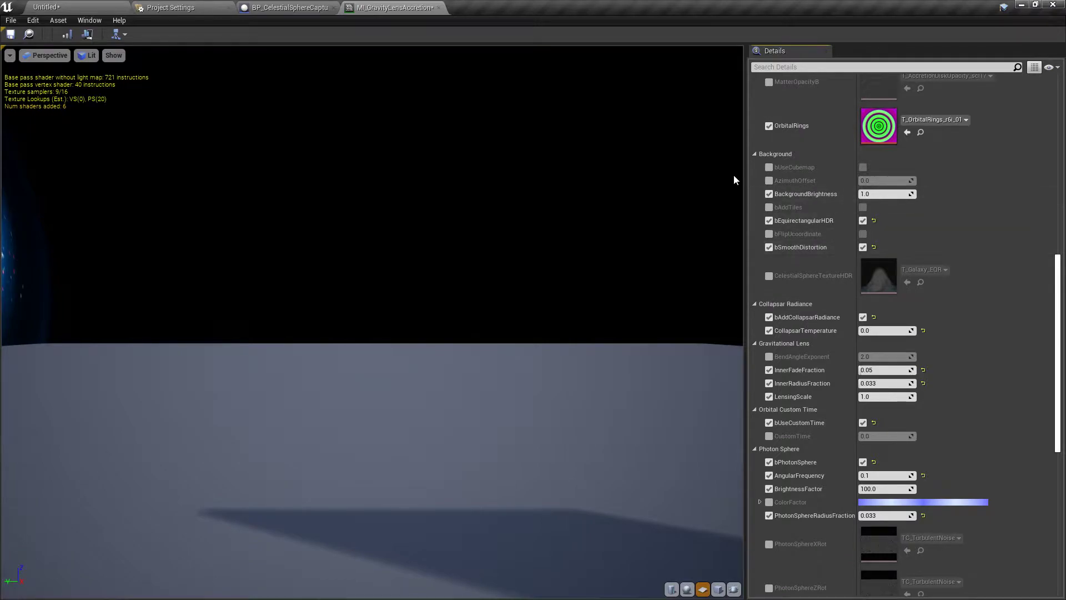
pyautogui.click(769, 167)
pyautogui.click(862, 168)
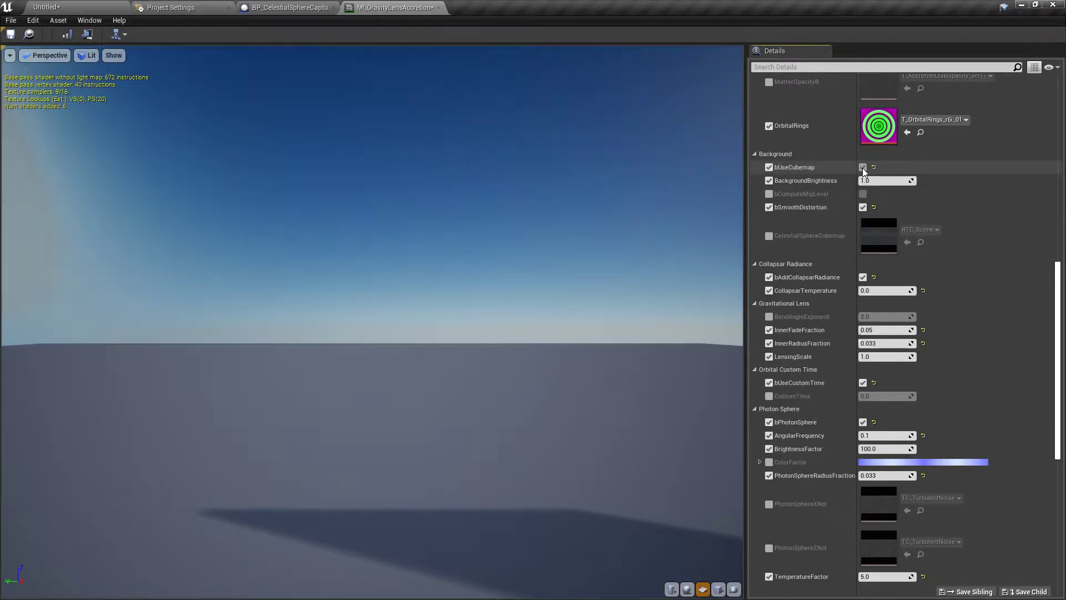
pyautogui.click(768, 180)
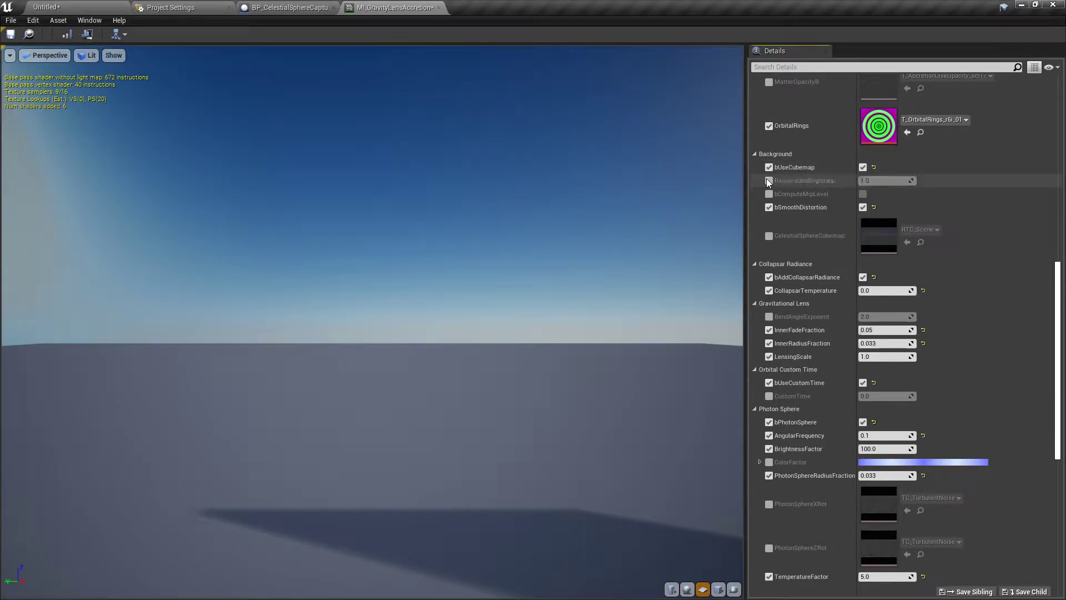
# Check the lensed preview, save the material instance, and return to the level
pyautogui.moveTo(620, 385)
pyautogui.mouseDown()
pyautogui.moveTo(561, 356)
pyautogui.moveTo(606, 393)
pyautogui.mouseUp()
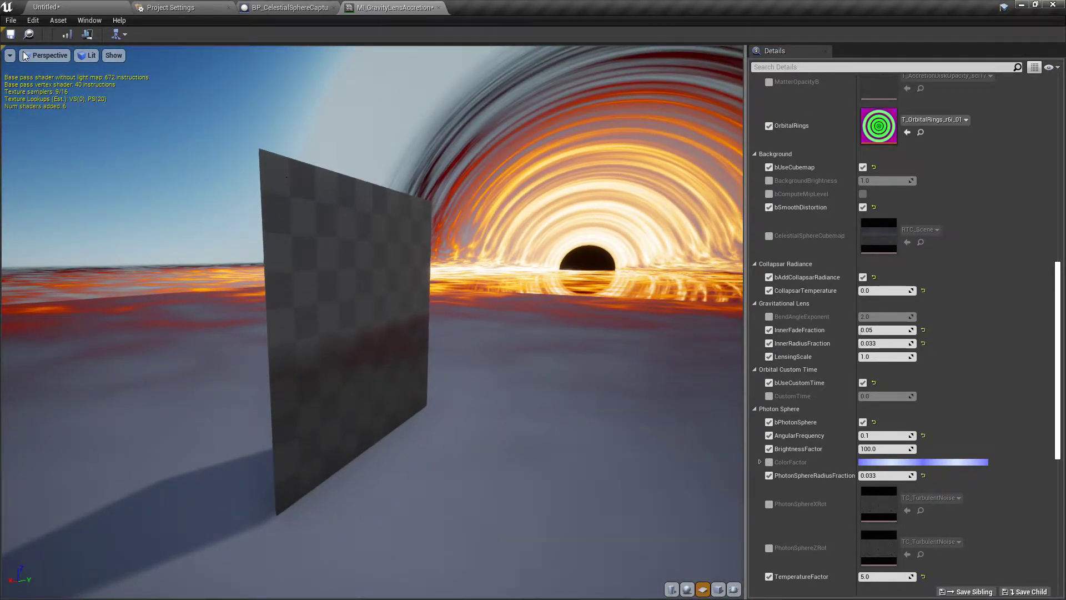
pyautogui.click(10, 34)
pyautogui.click(83, 7)
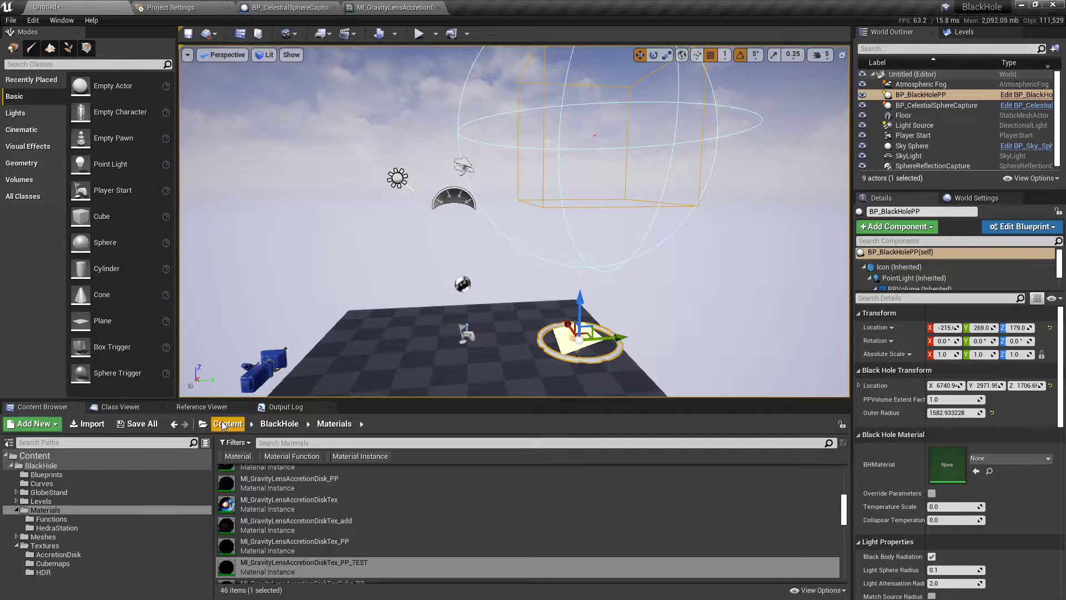
# Assign PP_TEST as BHMaterial and rotate BP_BlackHolePP to 25° pitch, 65° yaw
pyautogui.moveTo(305, 564); pyautogui.dragTo(955, 462)
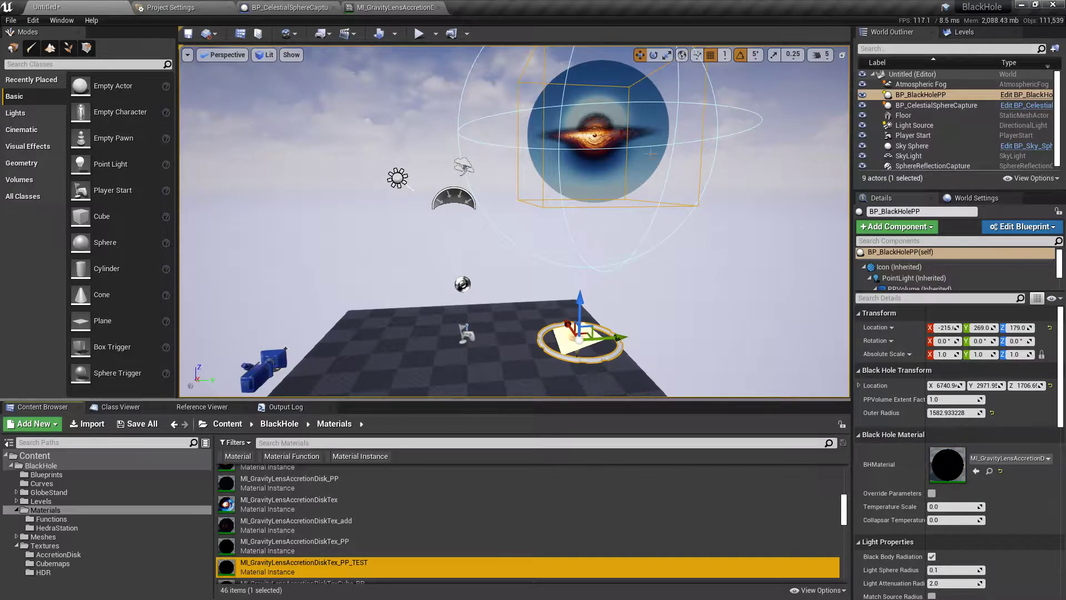
pyautogui.click(654, 54)
pyautogui.moveTo(583, 286); pyautogui.dragTo(605, 289)
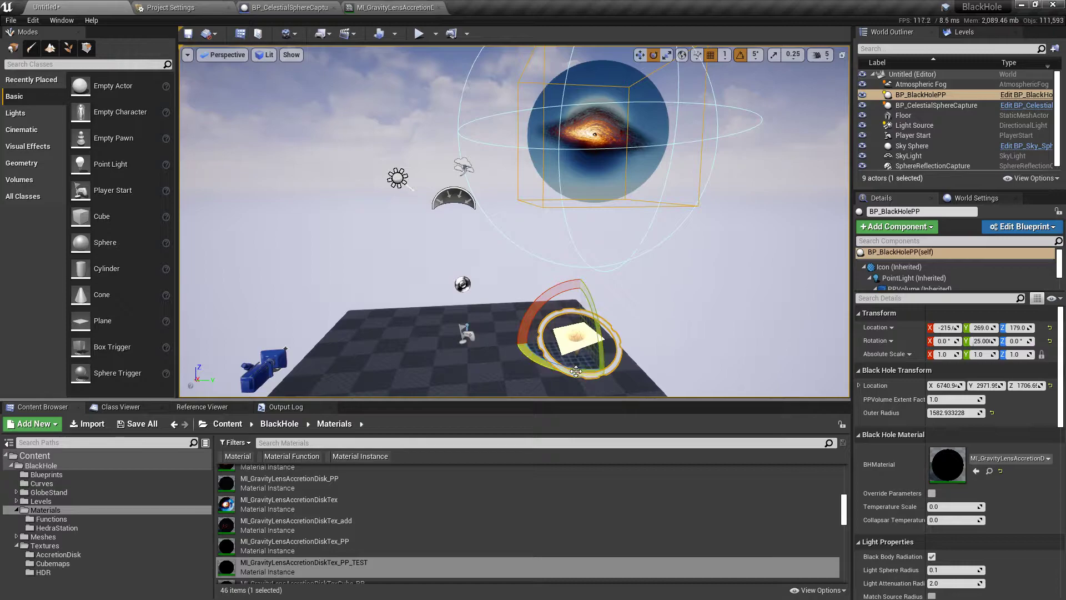
pyautogui.moveTo(611, 333); pyautogui.dragTo(644, 355)
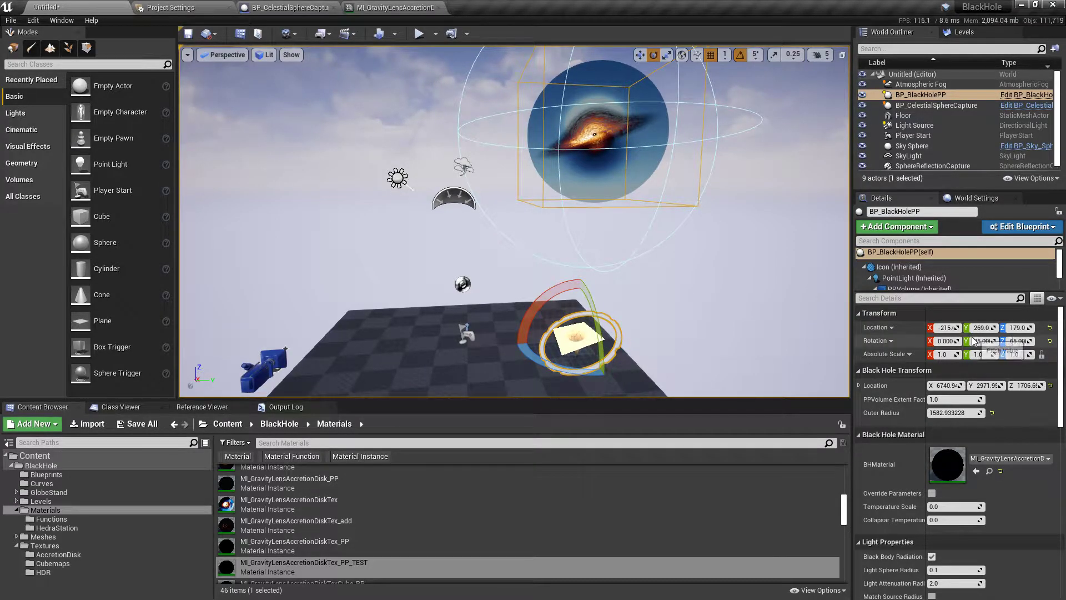
# Enlarge the black hole's Outer Radius to about 5777.95
pyautogui.moveTo(982, 414); pyautogui.dragTo(1045, 414)
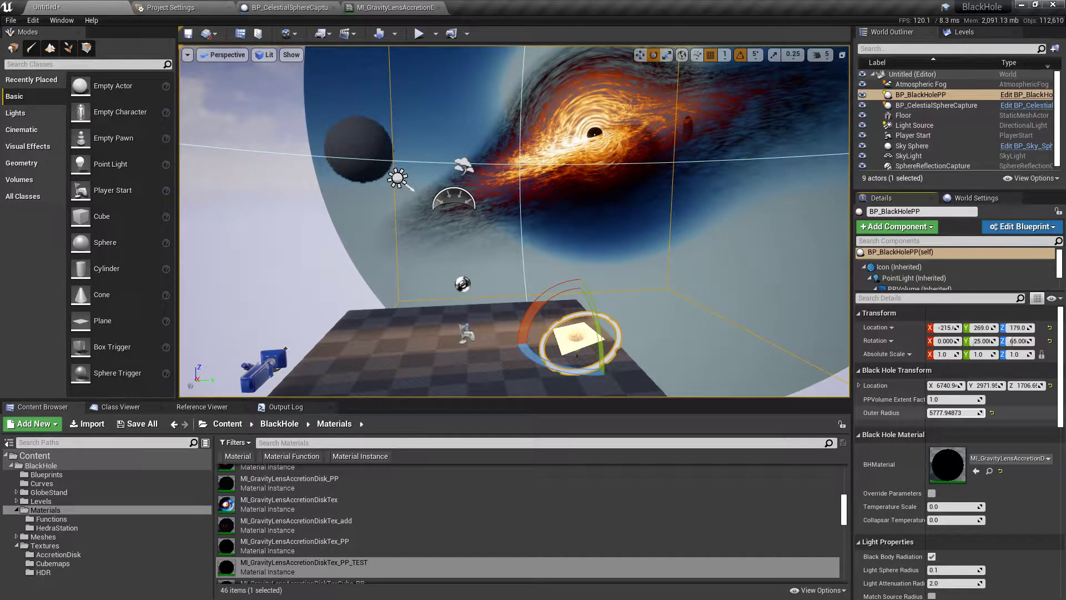
pyautogui.scroll(5, 514, 221)
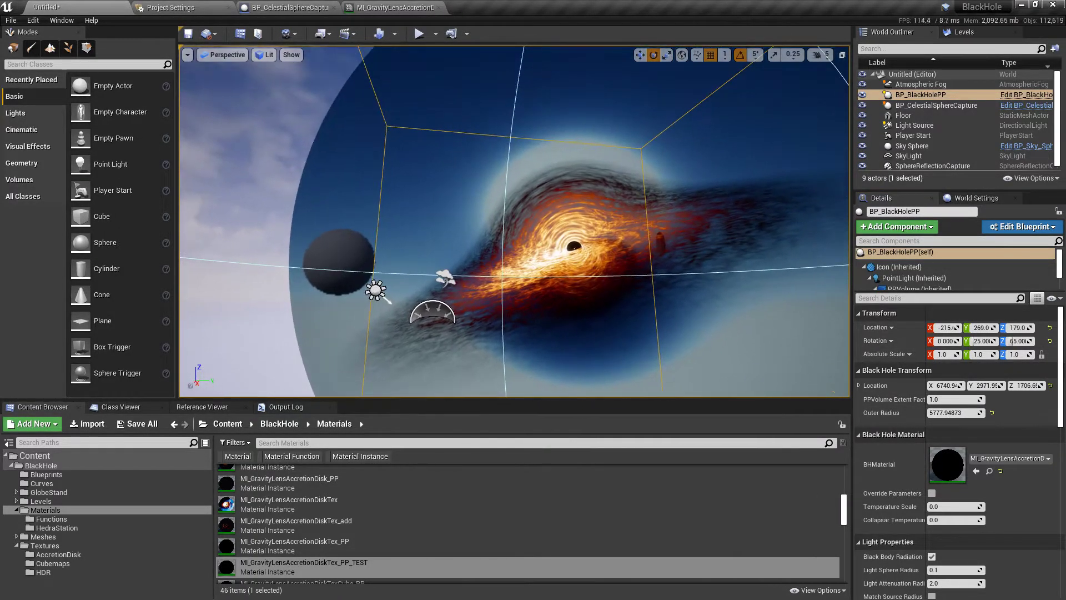
pyautogui.moveTo(514, 221)
pyautogui.mouseDown(button='right')
pyautogui.moveTo(459, 277)
pyautogui.moveTo(425, 272)
pyautogui.mouseUp(button='right')
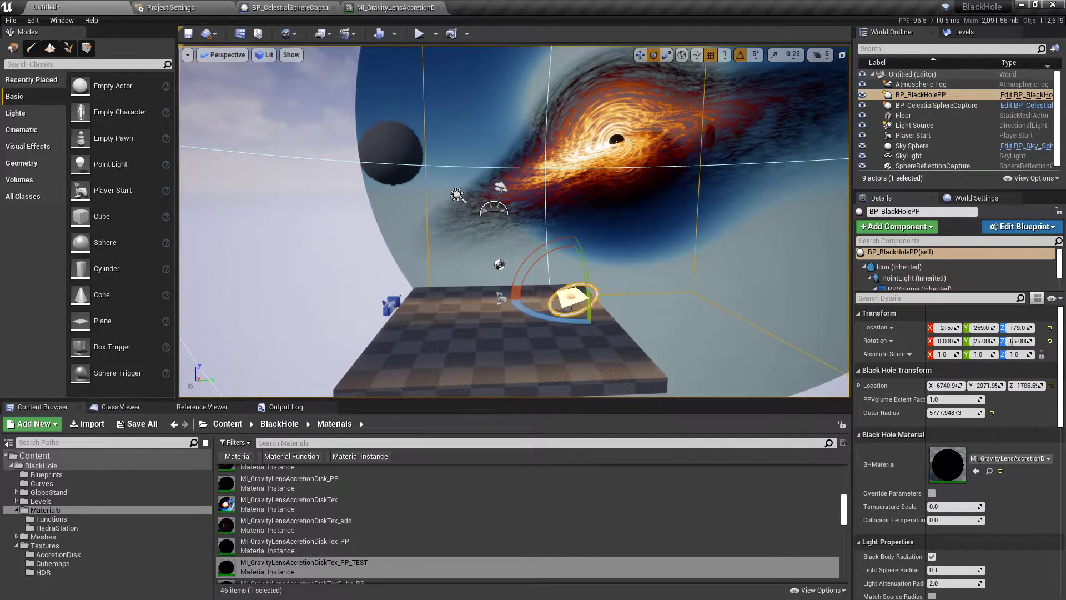
pyautogui.scroll(1, 514, 221)
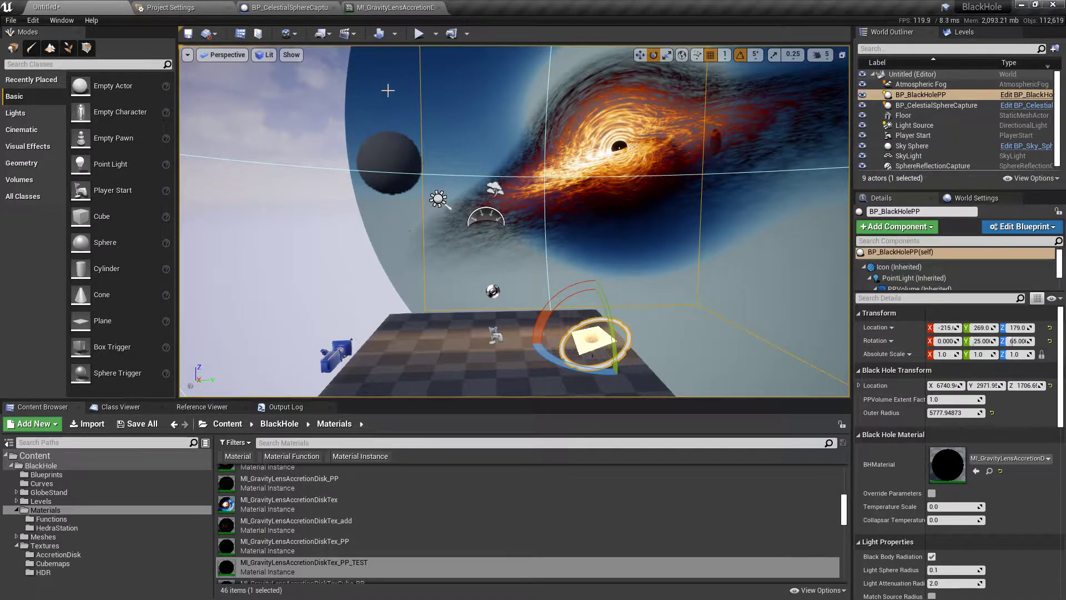
# Build lighting only, then hide the Sky Sphere in the editor viewport
pyautogui.click(395, 35)
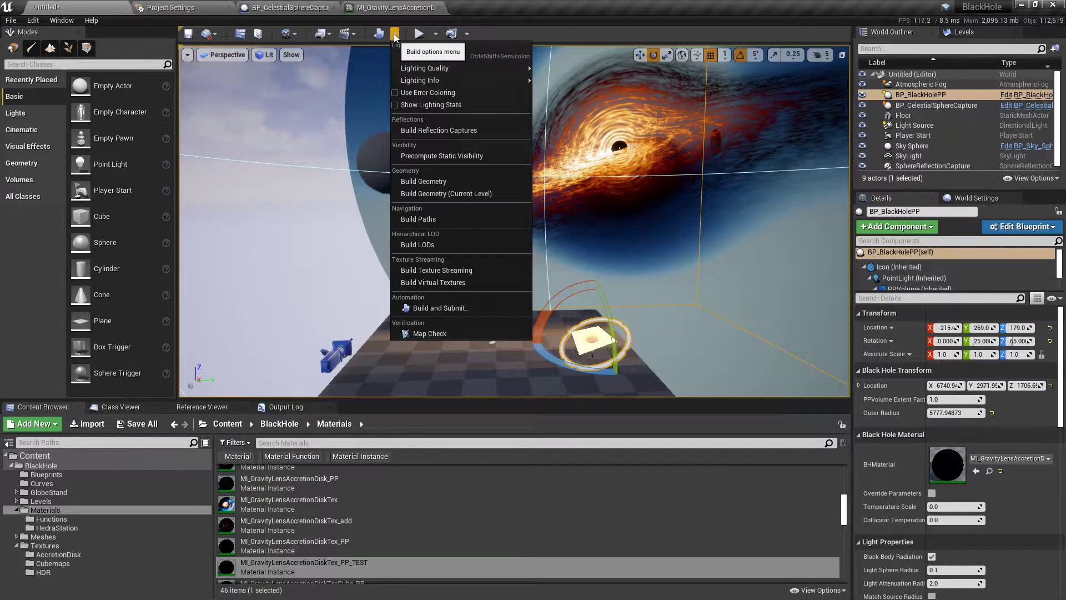
pyautogui.click(421, 58)
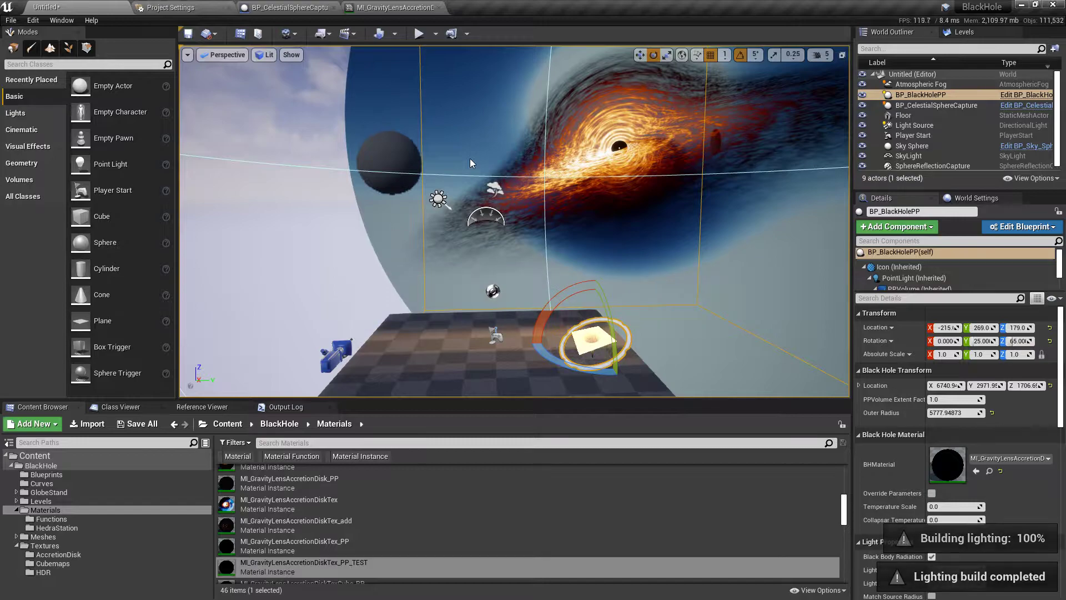
pyautogui.moveTo(470, 159)
pyautogui.mouseDown(button='right')
pyautogui.moveTo(469, 136)
pyautogui.moveTo(470, 167)
pyautogui.mouseUp(button='right')
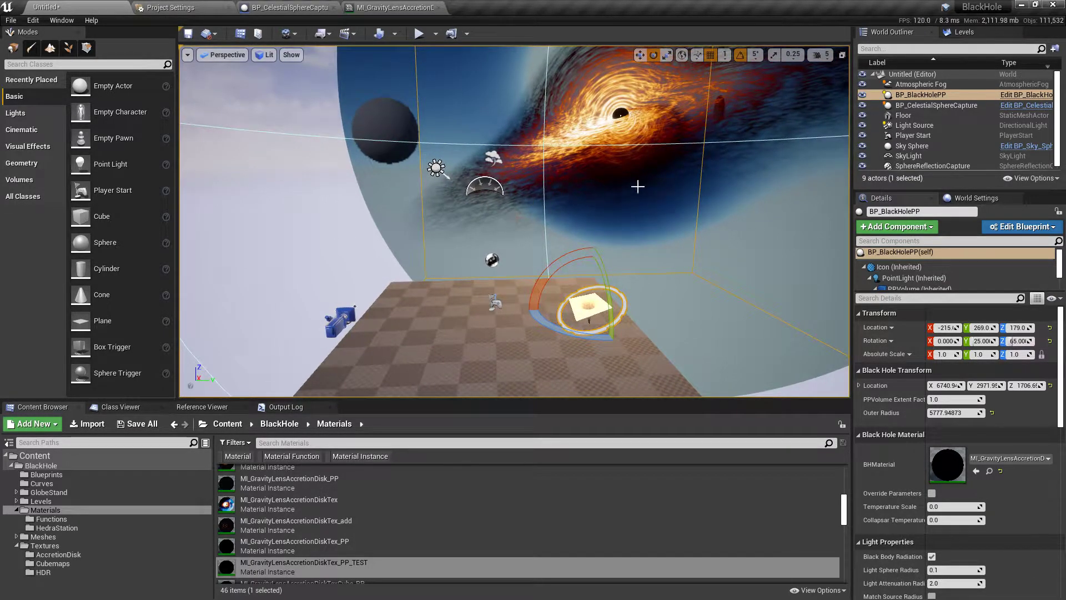
pyautogui.click(863, 146)
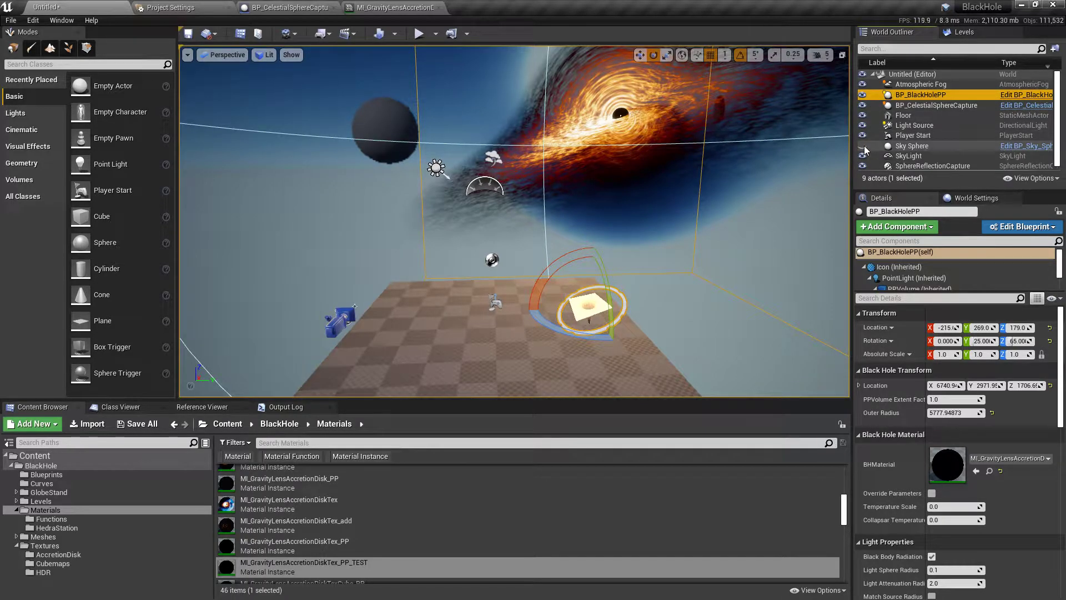
# Enable Actor Hidden In Game on the Sky Sphere using a 'hidd' Details search
pyautogui.click(923, 148)
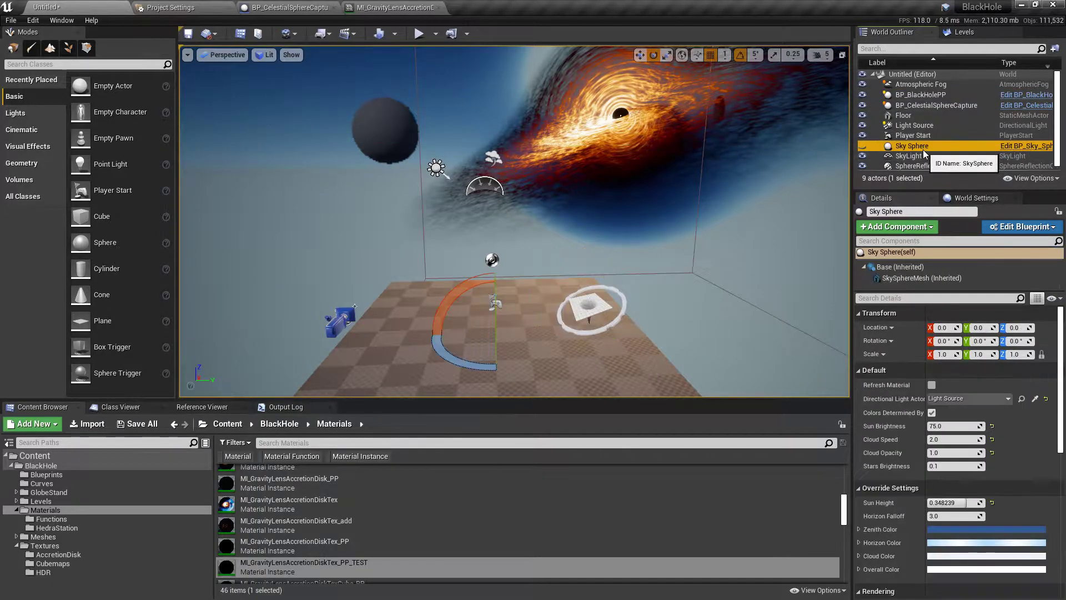
pyautogui.click(904, 301)
pyautogui.write('hidd')
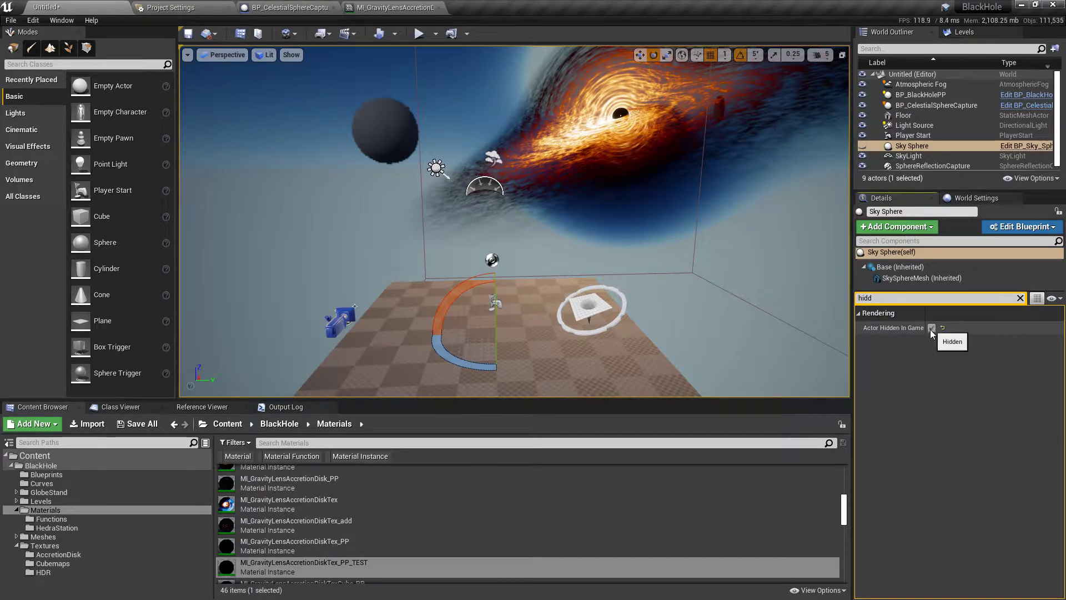
pyautogui.click(932, 329)
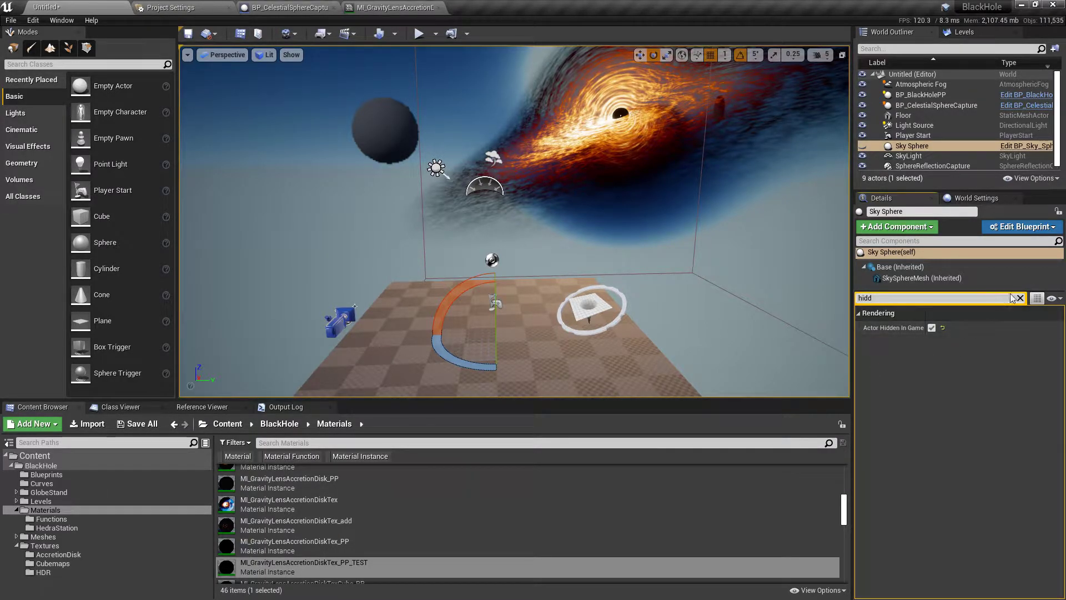
pyautogui.click(1020, 299)
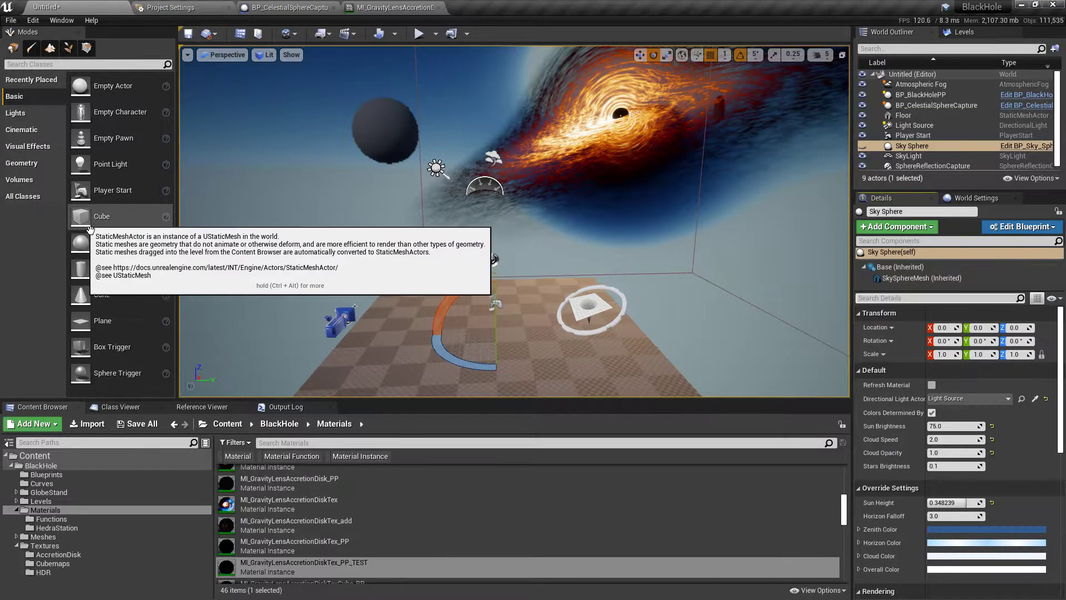
# Place a cube in the level and lift it up and to the left
pyautogui.moveTo(92, 216); pyautogui.dragTo(381, 364)
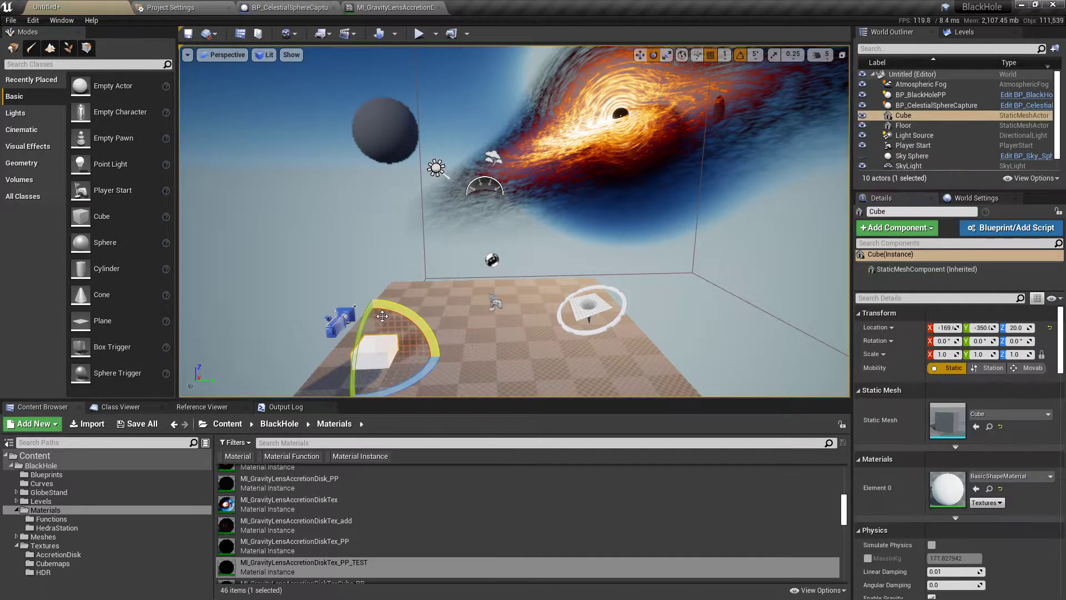
pyautogui.click(640, 55)
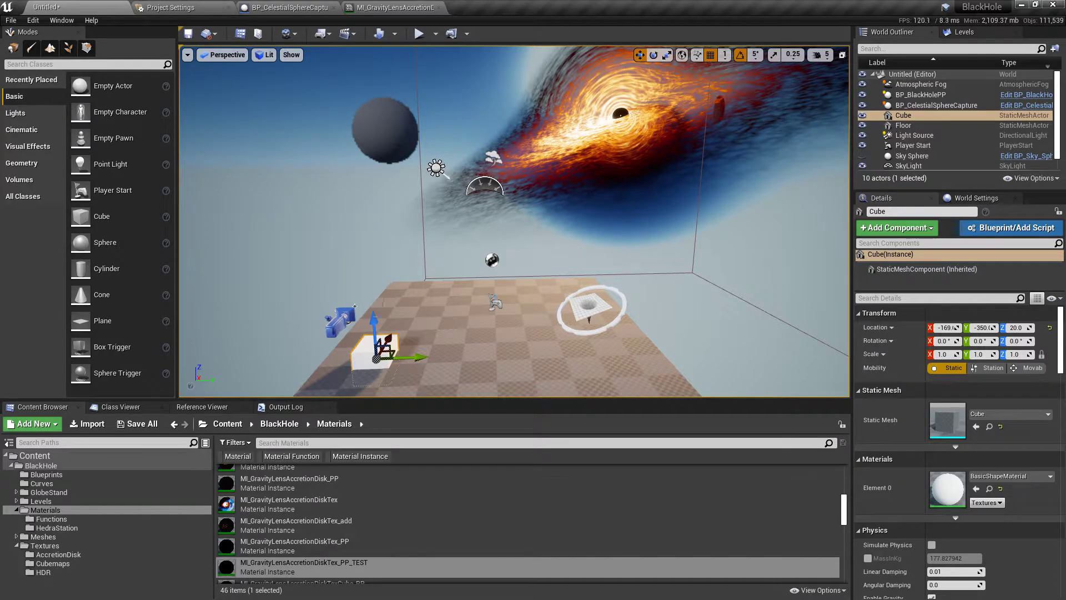
pyautogui.moveTo(372, 309); pyautogui.dragTo(362, 179)
pyautogui.moveTo(412, 221); pyautogui.dragTo(275, 222)
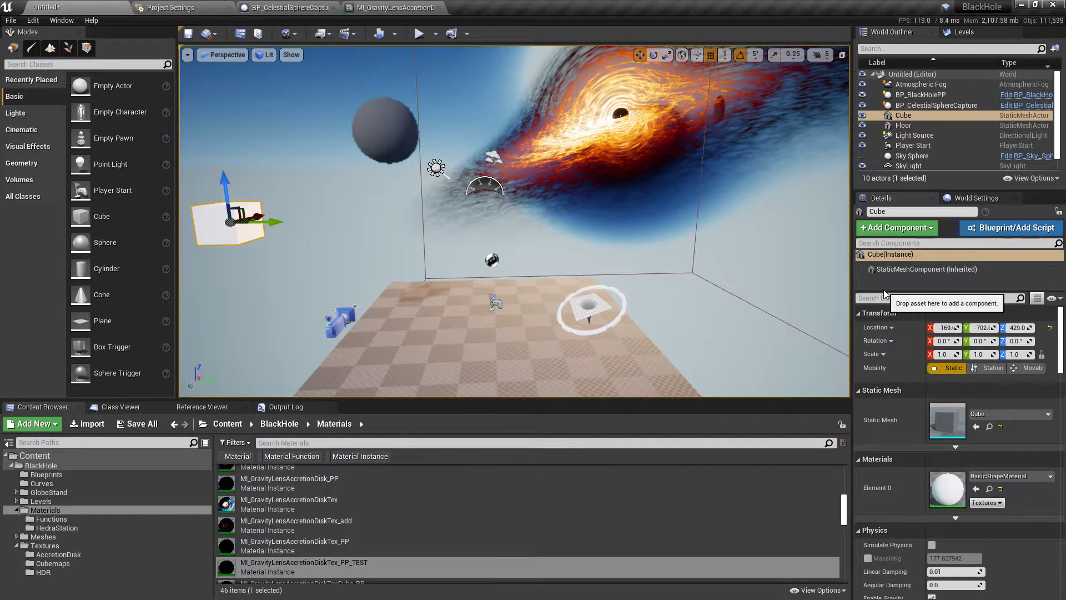
# Make the cube Movable with WorldGridMaterial and move it to X 1865, Y -3472, Z 1024
pyautogui.click(1028, 367)
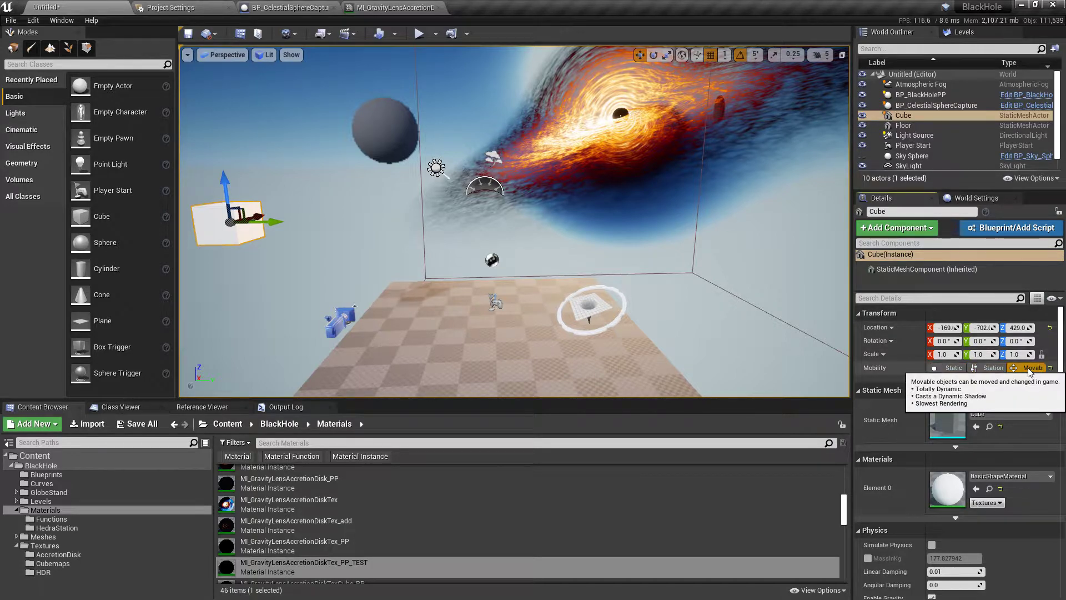
pyautogui.click(999, 489)
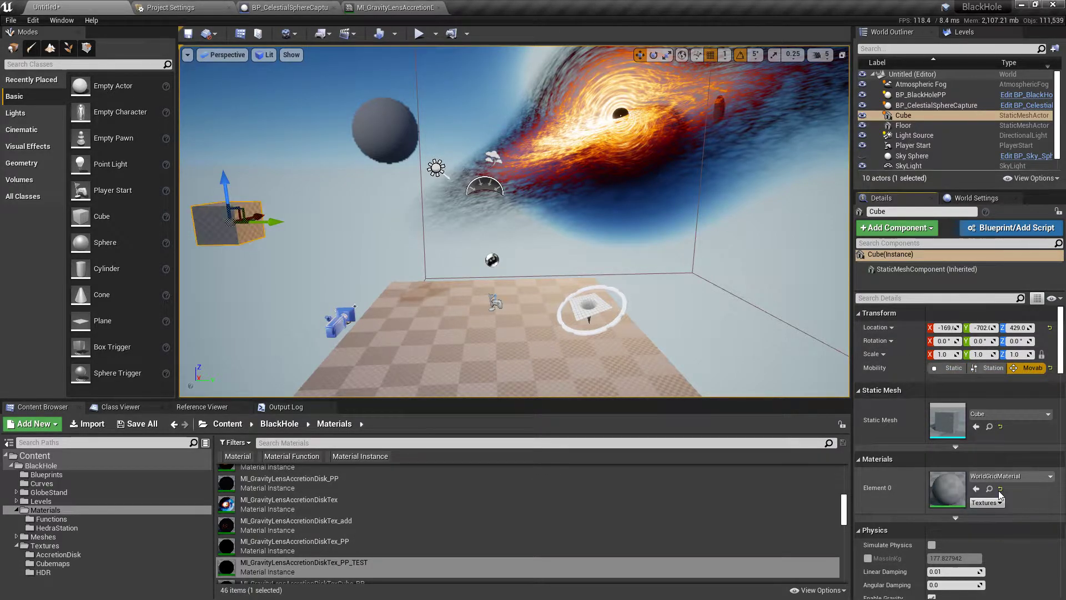
pyautogui.moveTo(729, 309); pyautogui.dragTo(739, 305, button='right')
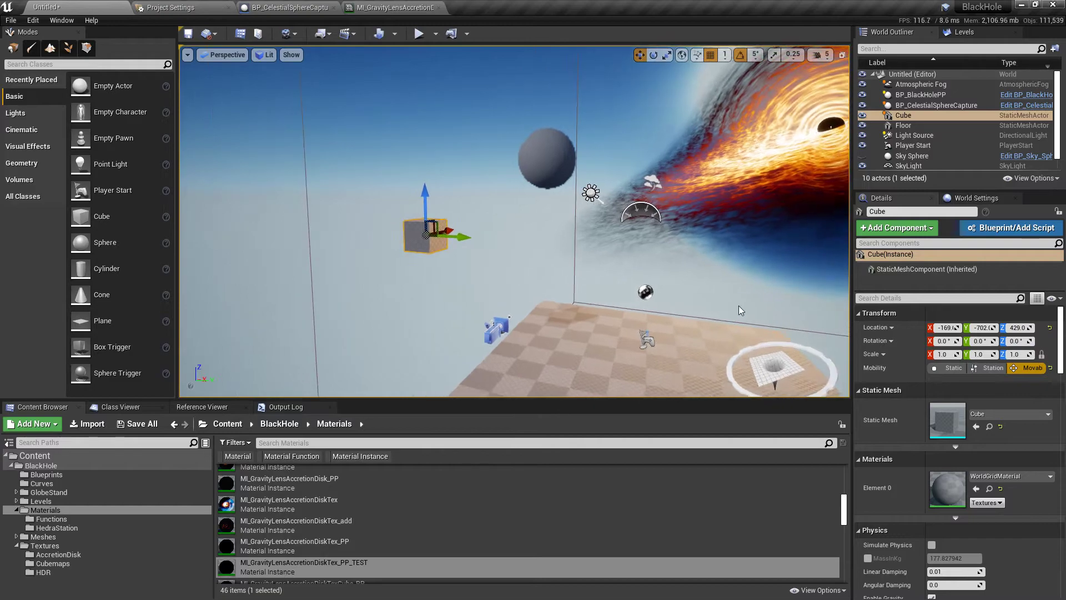
pyautogui.moveTo(461, 240)
pyautogui.mouseDown()
pyautogui.moveTo(200, 254)
pyautogui.moveTo(356, 115)
pyautogui.moveTo(295, 118)
pyautogui.moveTo(322, 161)
pyautogui.moveTo(361, 173)
pyautogui.mouseUp()
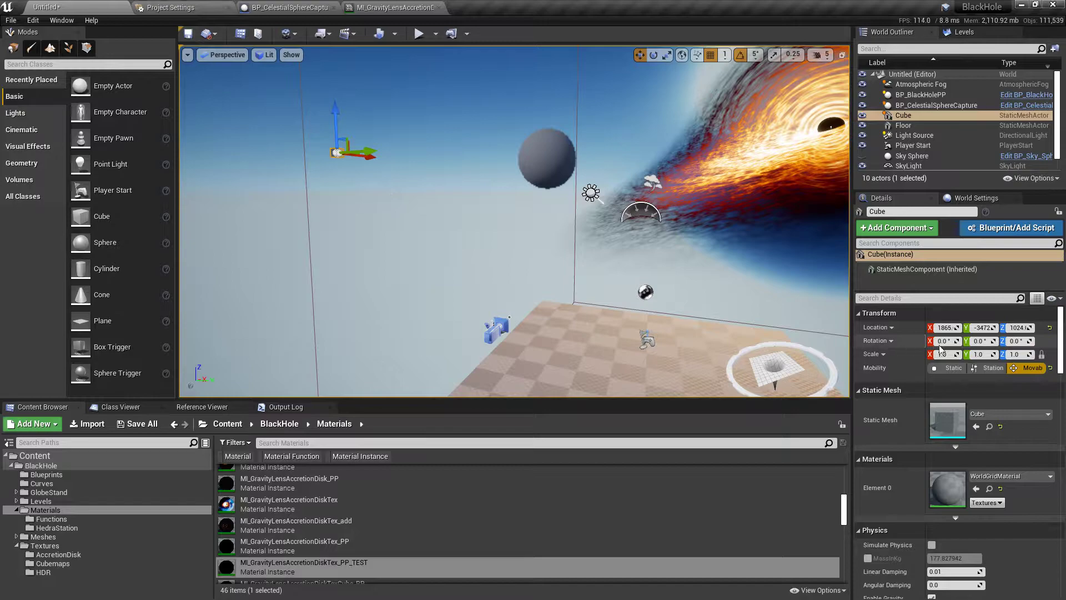
# Set the cube's scale to 10 on every axis
pyautogui.click(1026, 359)
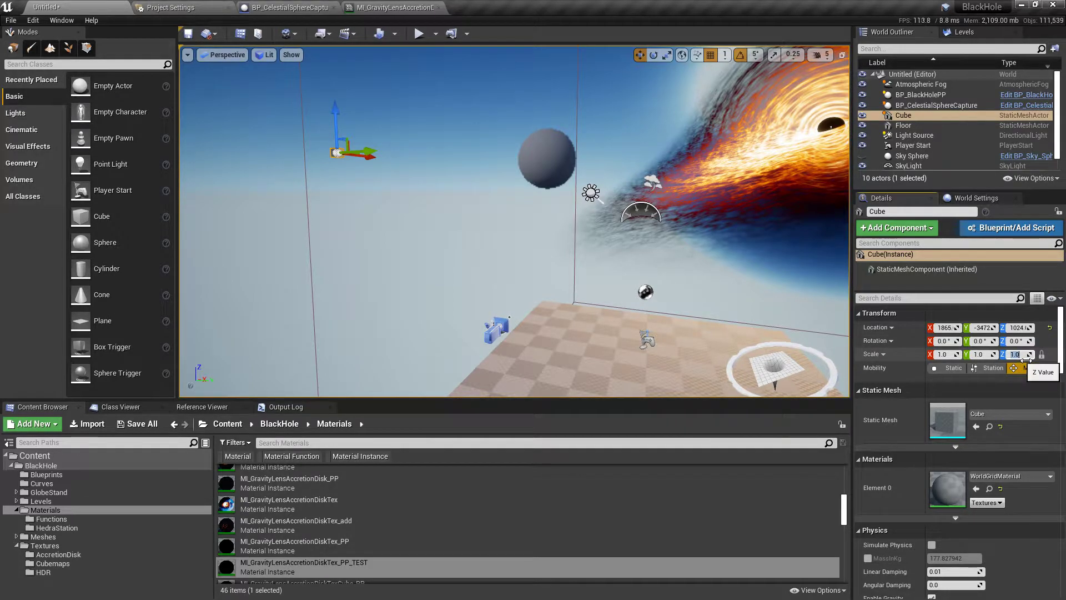
pyautogui.write('100')
pyautogui.press('Return')
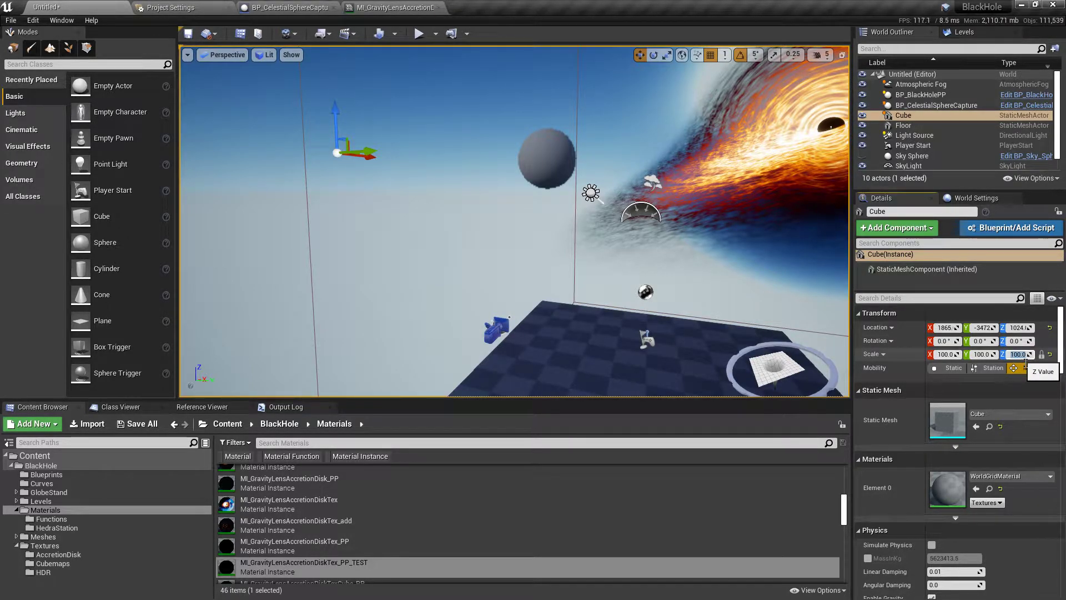
pyautogui.press('Return')
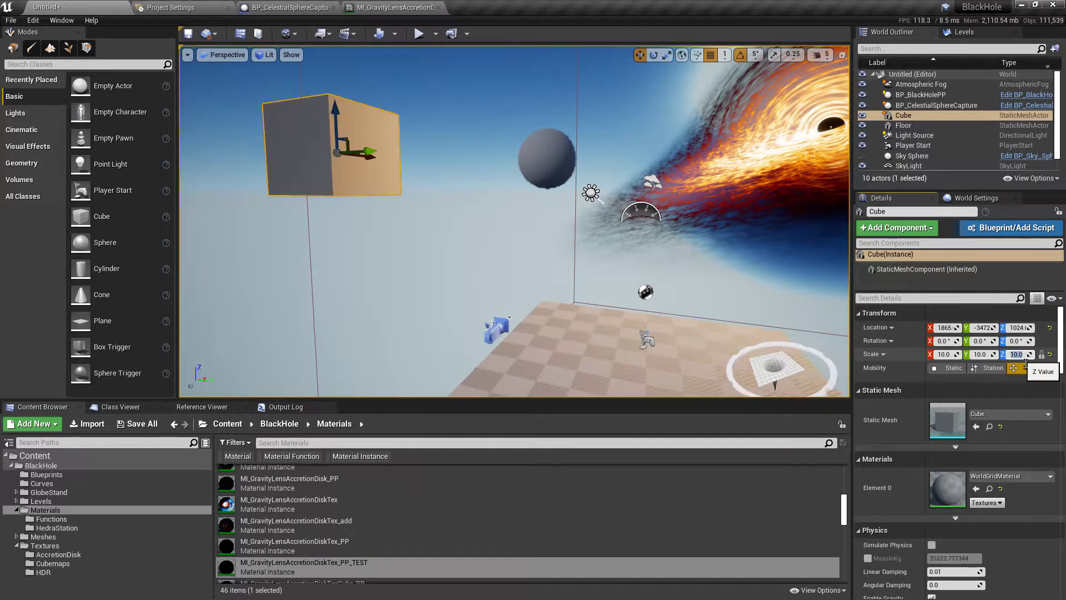
pyautogui.moveTo(607, 301); pyautogui.dragTo(633, 304, button='right')
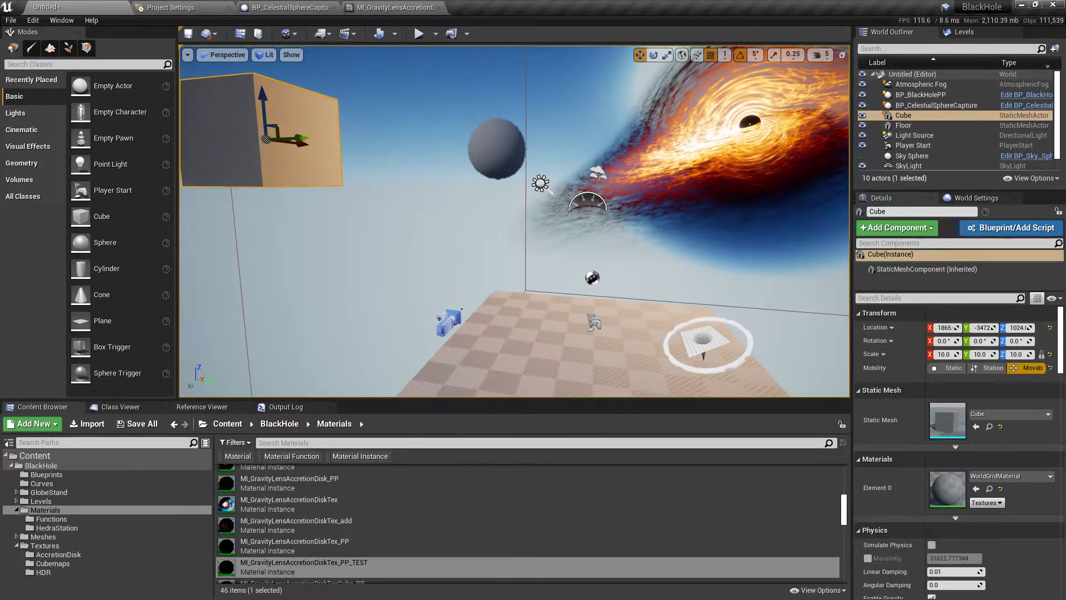
pyautogui.click(460, 326)
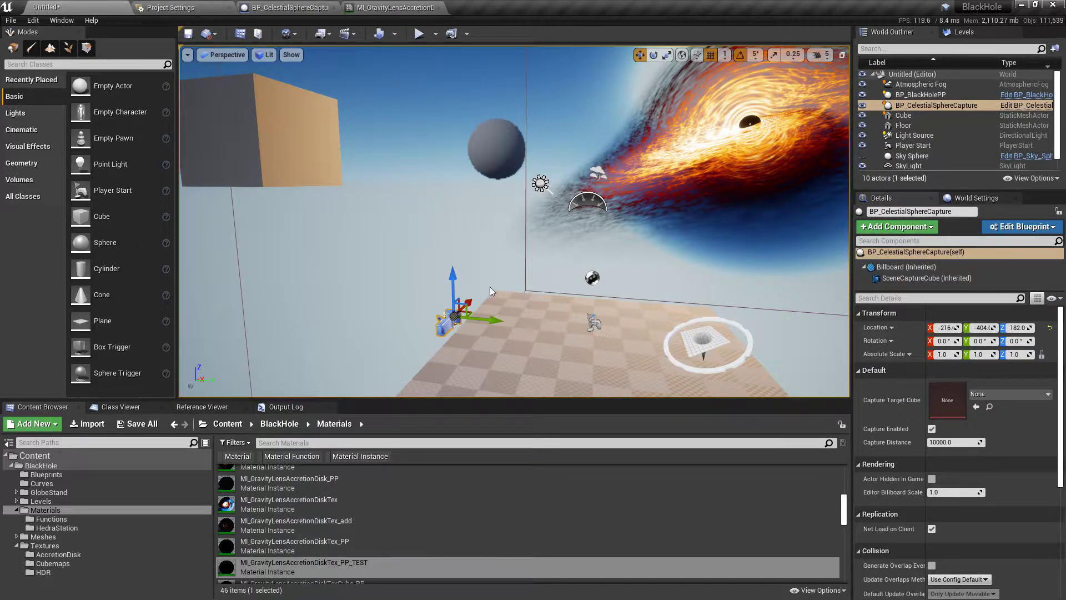
# Nudge the capture actor along Y and set its capture target cube to RTC_Scene
pyautogui.moveTo(533, 280); pyautogui.dragTo(547, 291, button='right')
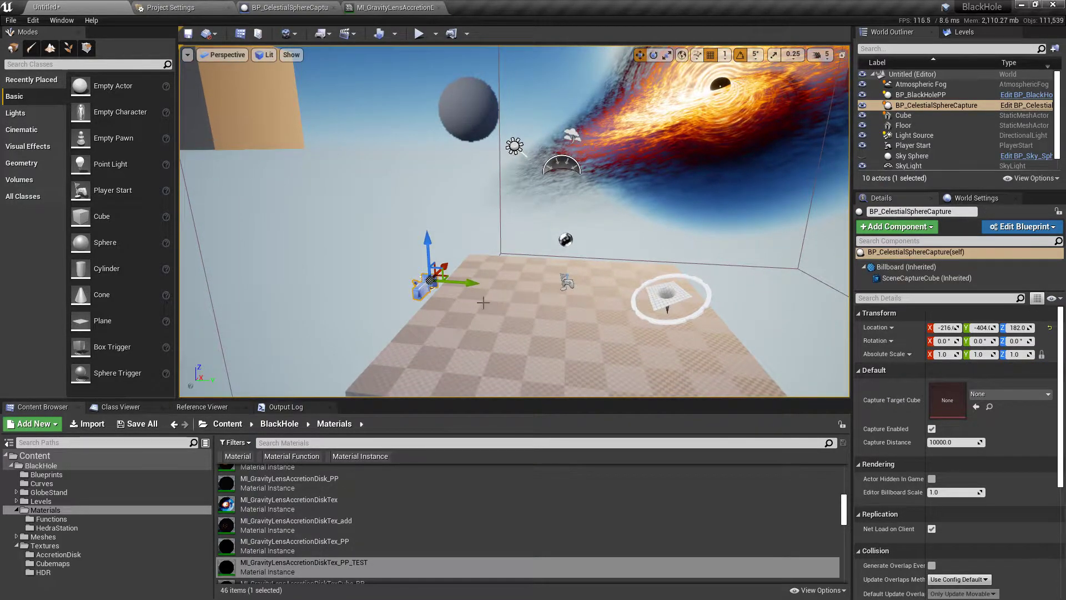
pyautogui.keyDown('shift'); pyautogui.moveTo(469, 284); pyautogui.dragTo(488, 284); pyautogui.keyUp('shift')
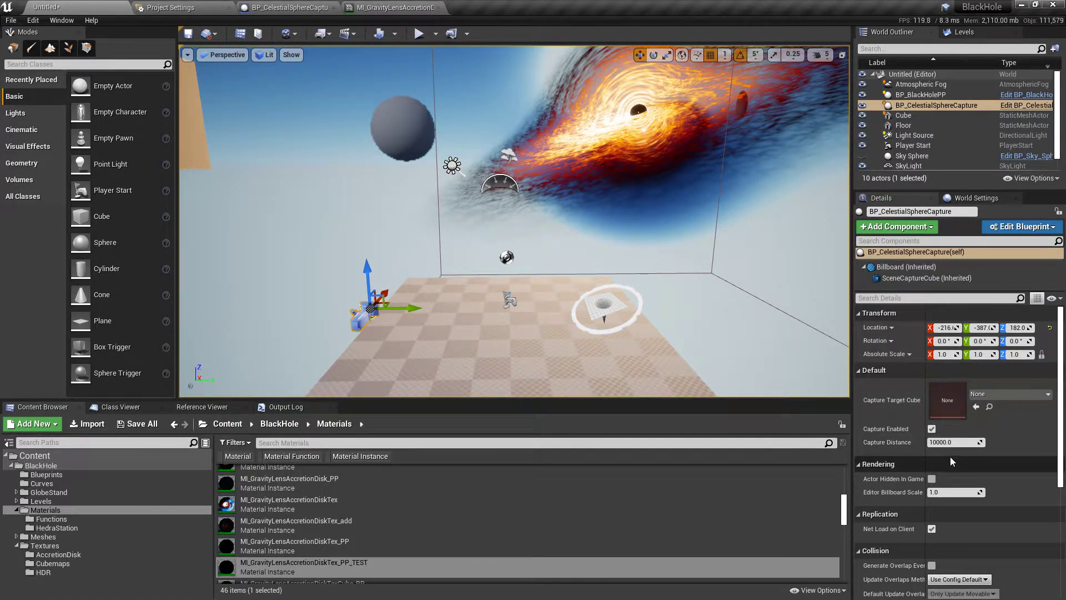
pyautogui.click(991, 394)
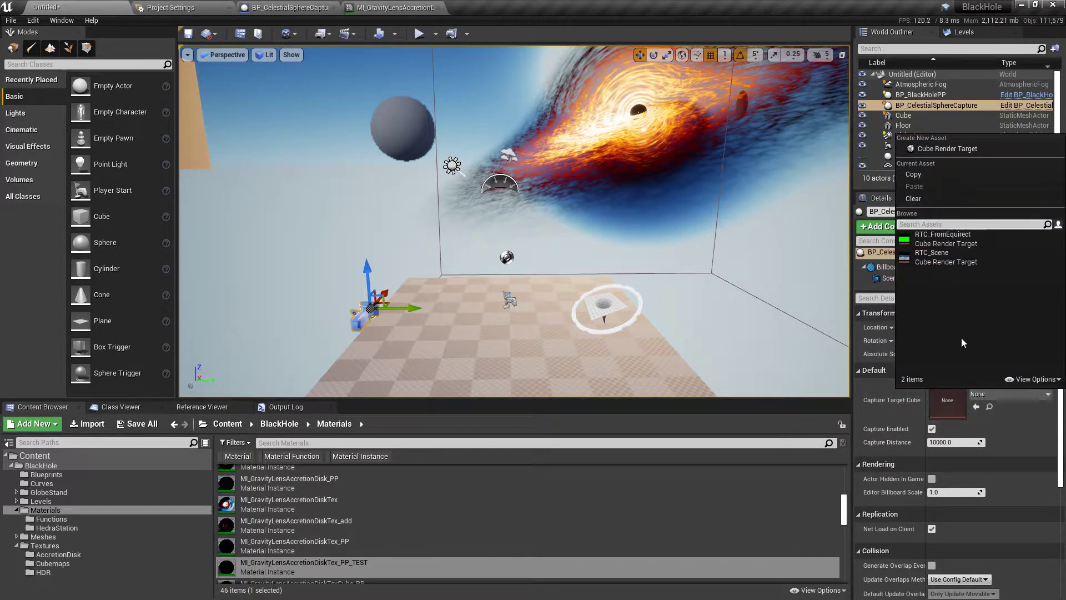
pyautogui.click(928, 256)
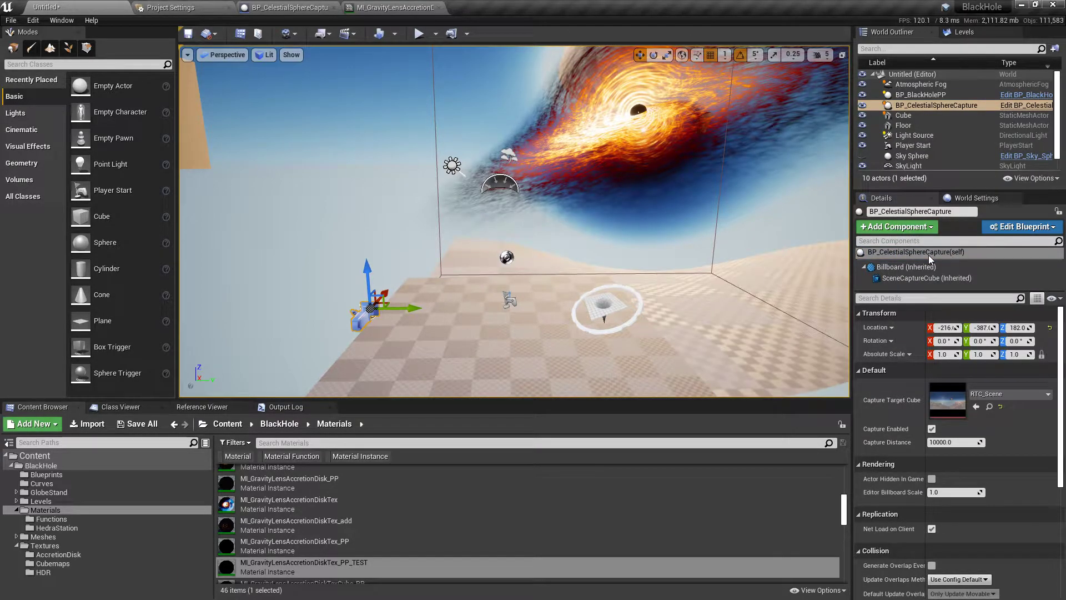
# Add Floor as the scene capture's hidden actor using the eyedropper
pyautogui.click(907, 279)
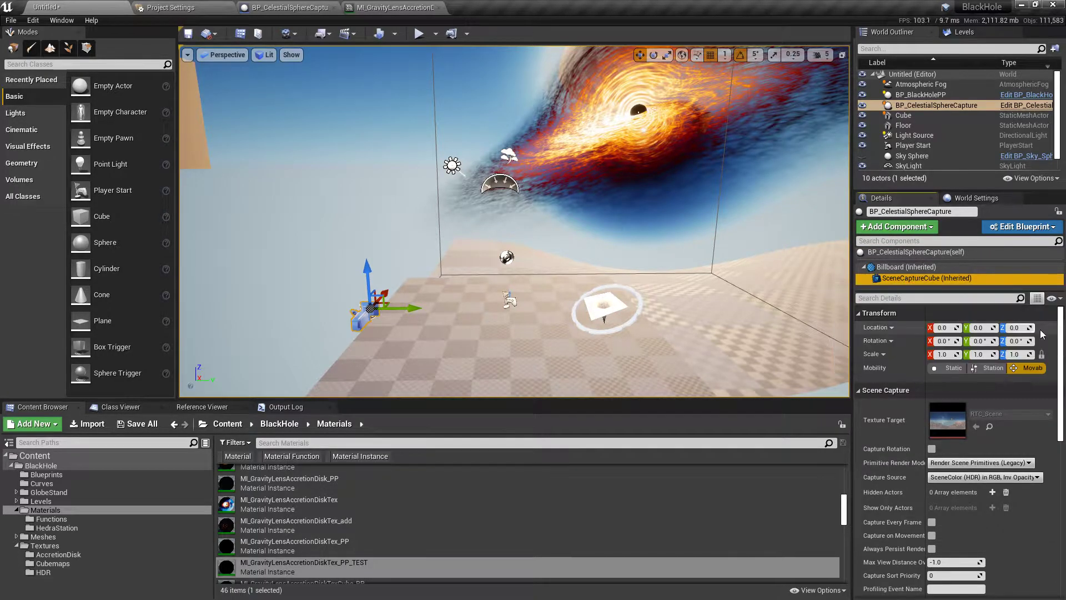
pyautogui.moveTo(1063, 348); pyautogui.dragTo(1063, 369)
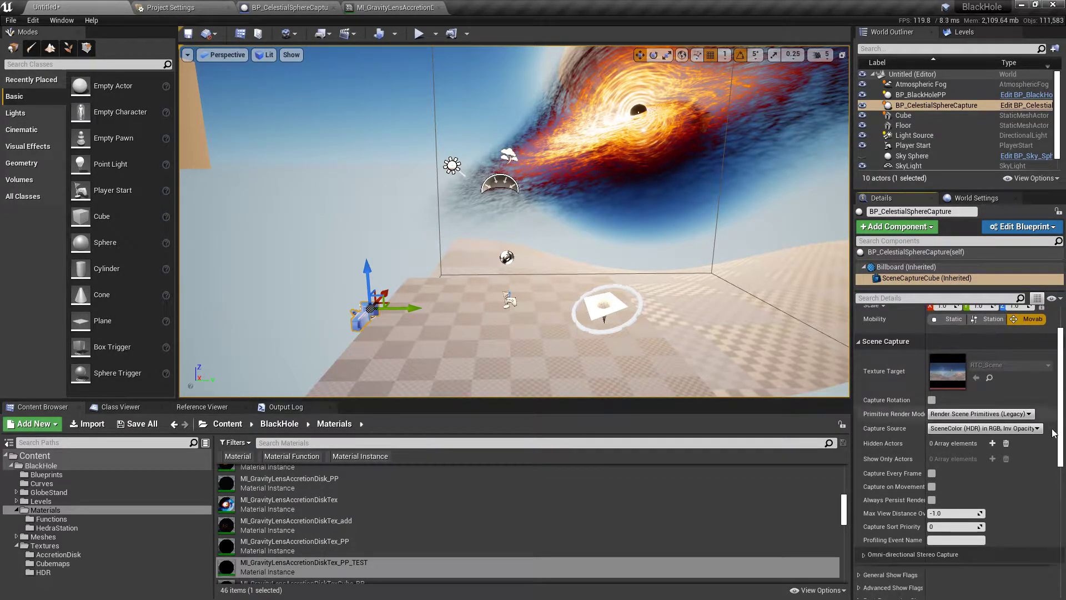
pyautogui.click(992, 443)
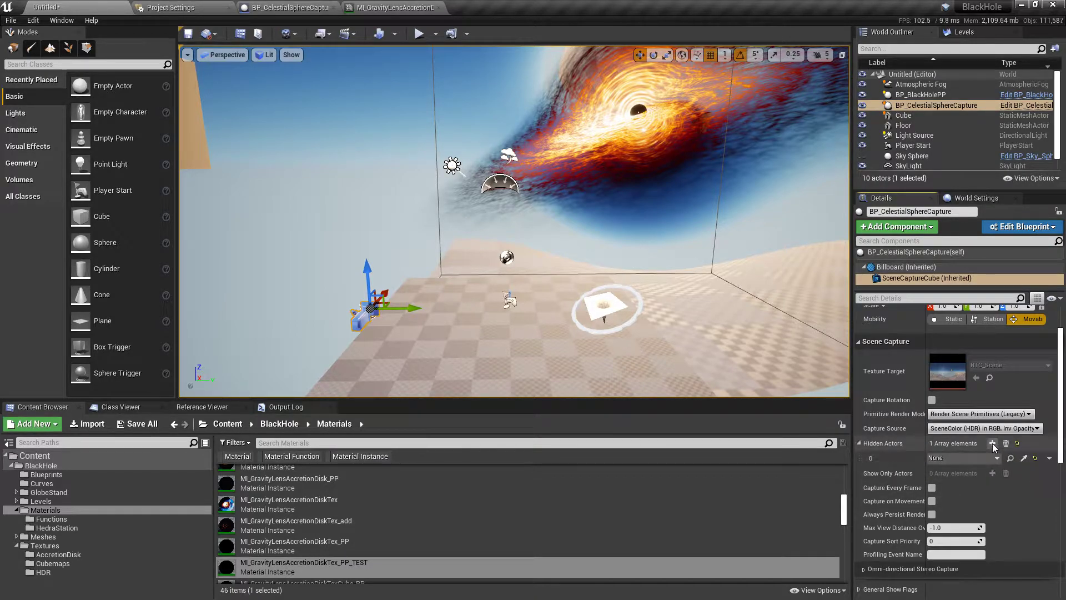
pyautogui.click(1023, 458)
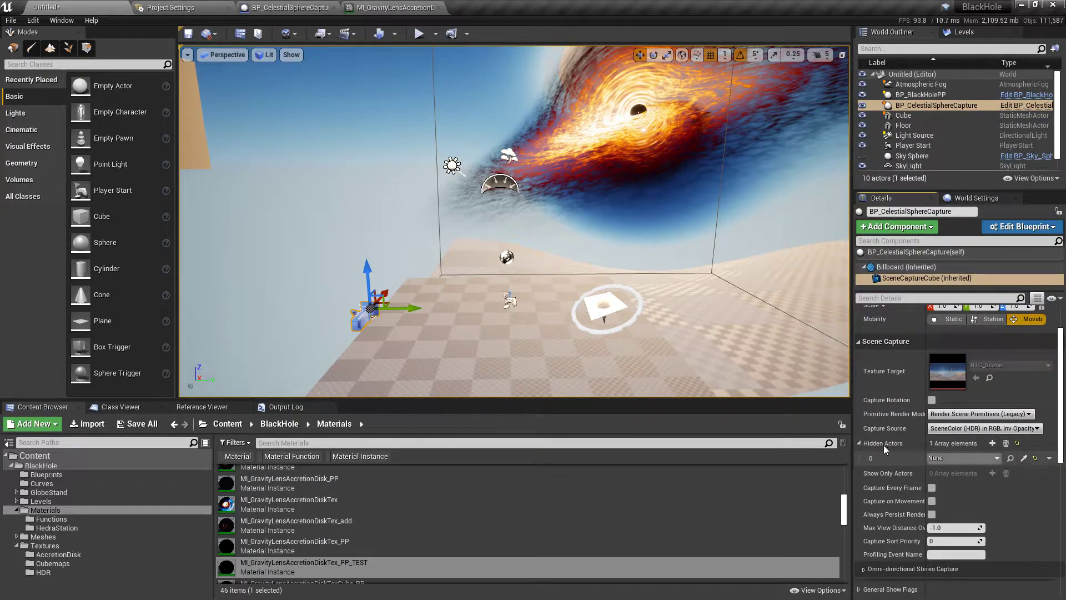
pyautogui.click(502, 383)
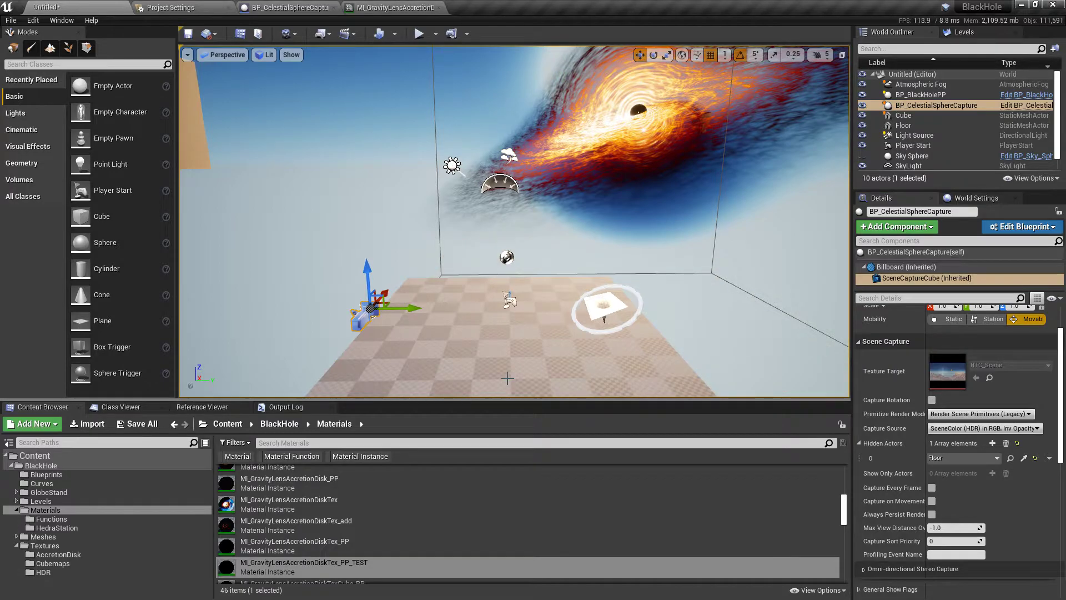
pyautogui.moveTo(561, 282); pyautogui.dragTo(561, 282, button='right')
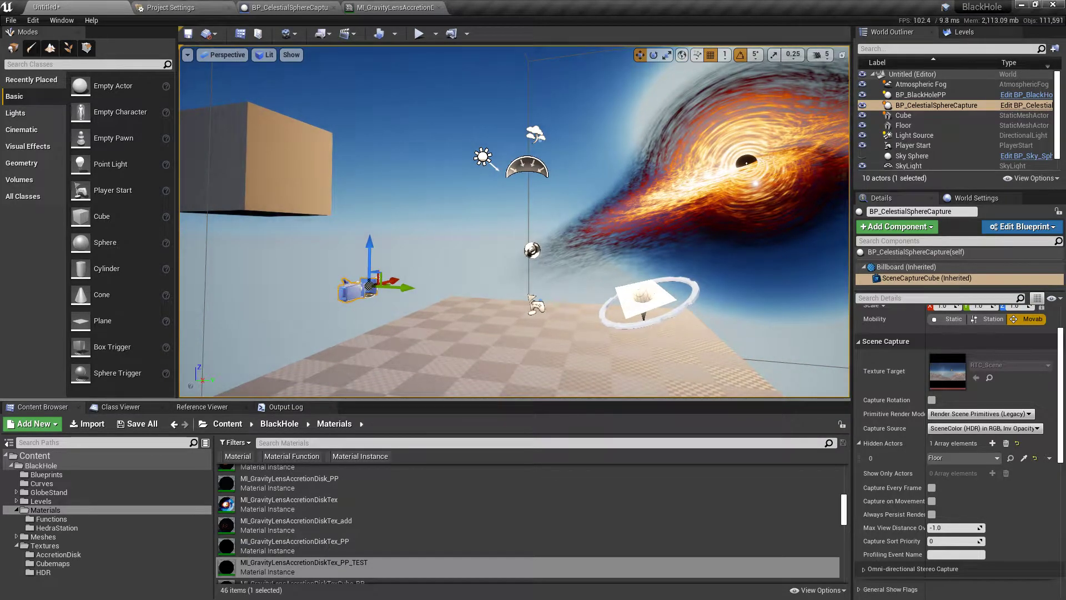
pyautogui.click(419, 34)
pyautogui.click(523, 251)
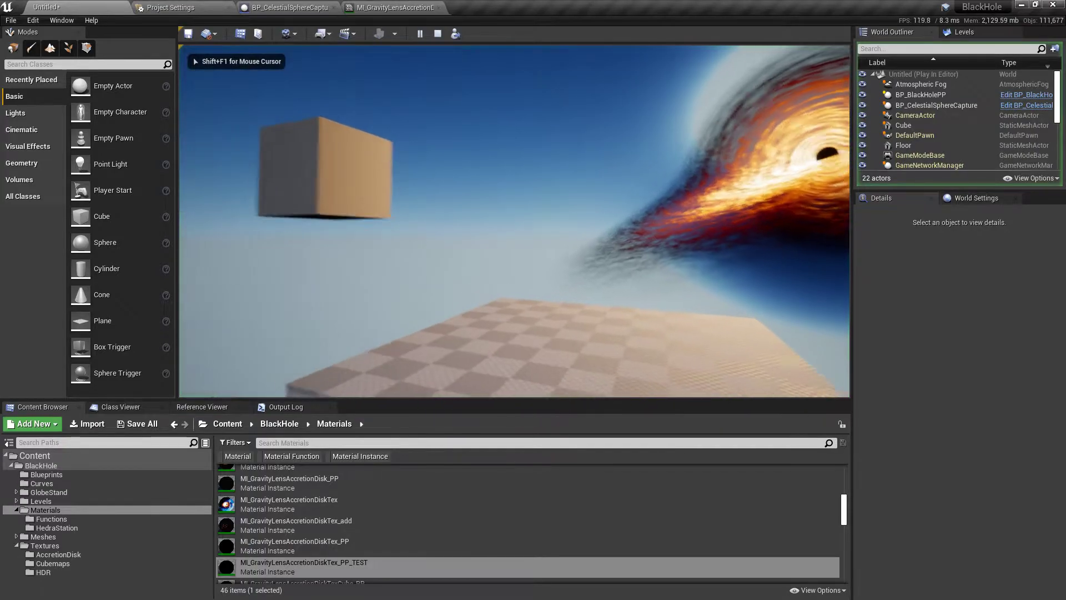
pyautogui.press('s')
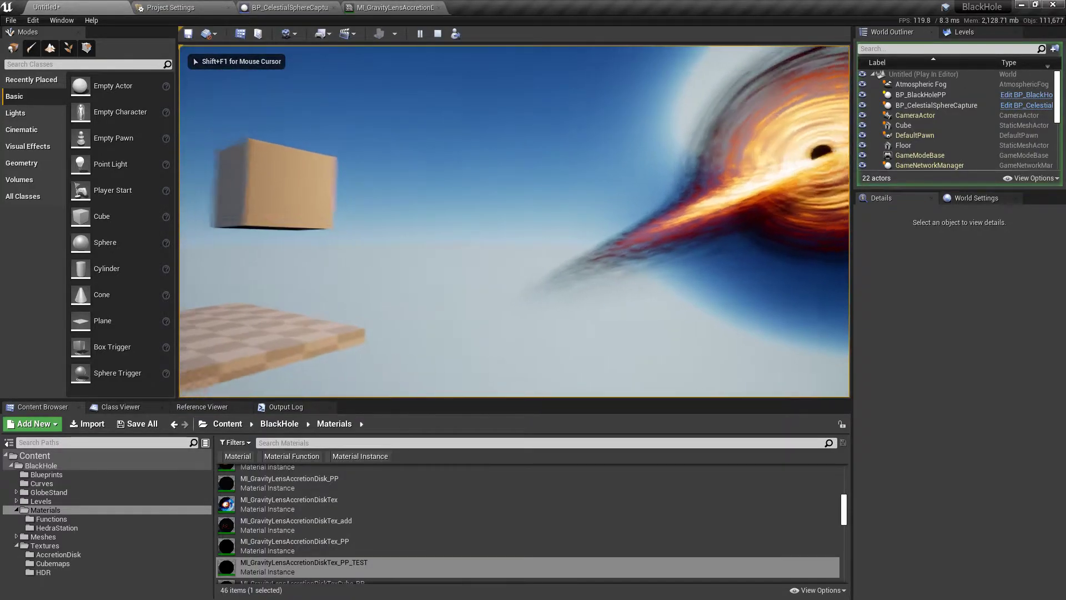
pyautogui.press('a')
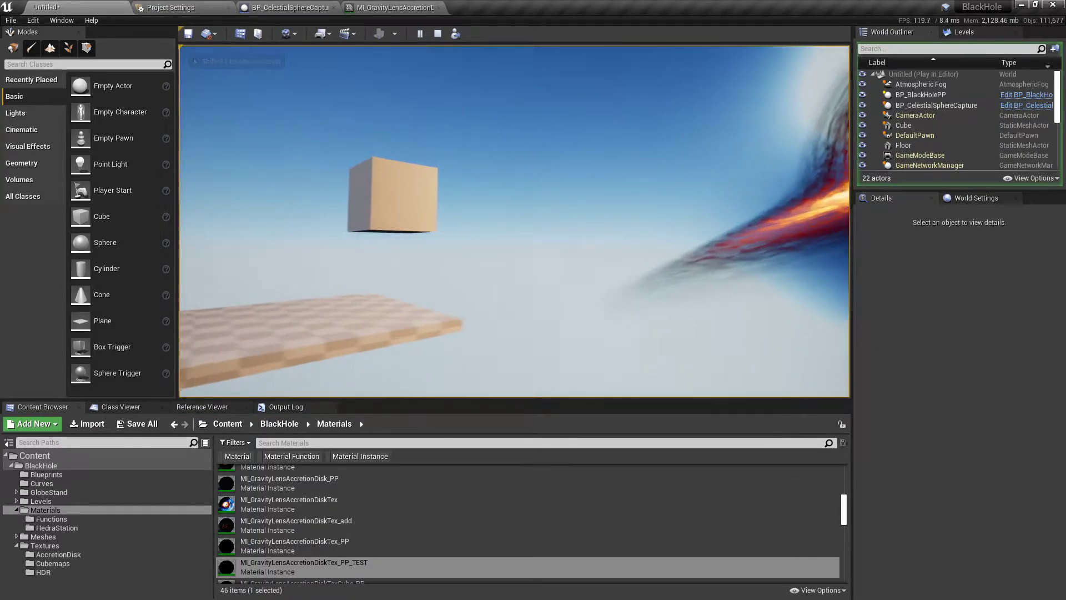
pyautogui.press('w')
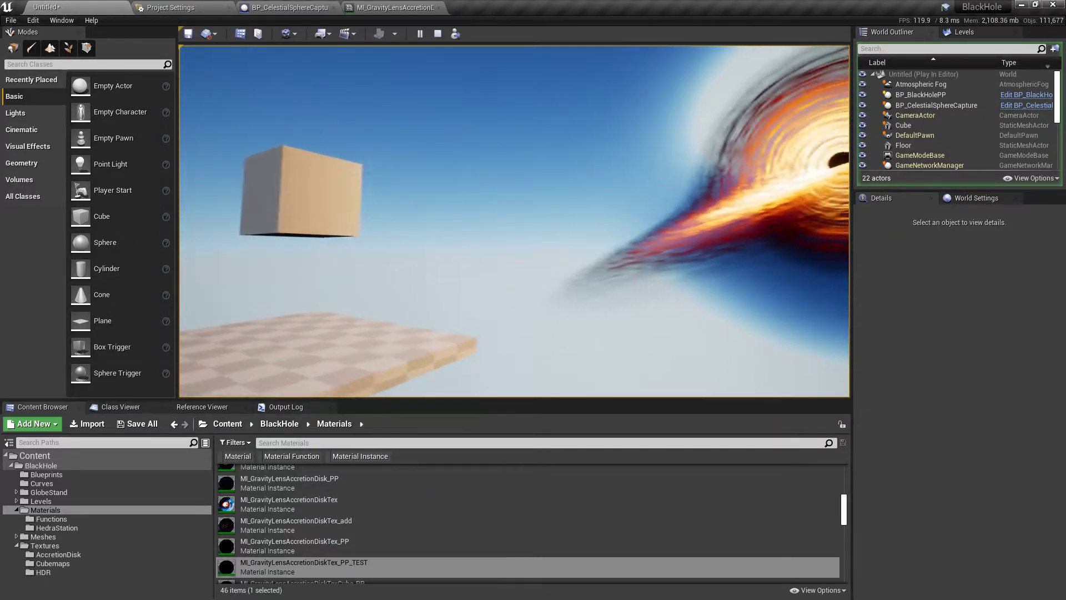
pyautogui.press('w')
pyautogui.press('Escape')
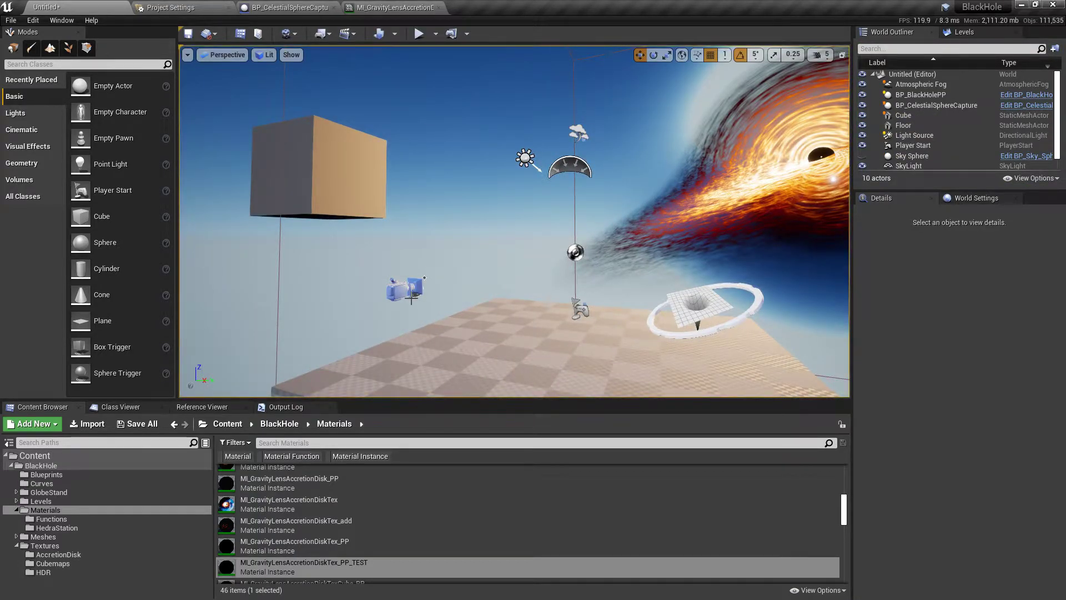
# Set BP_CelestialSphereCapture's Capture Distance to 500 and play the level
pyautogui.click(411, 299)
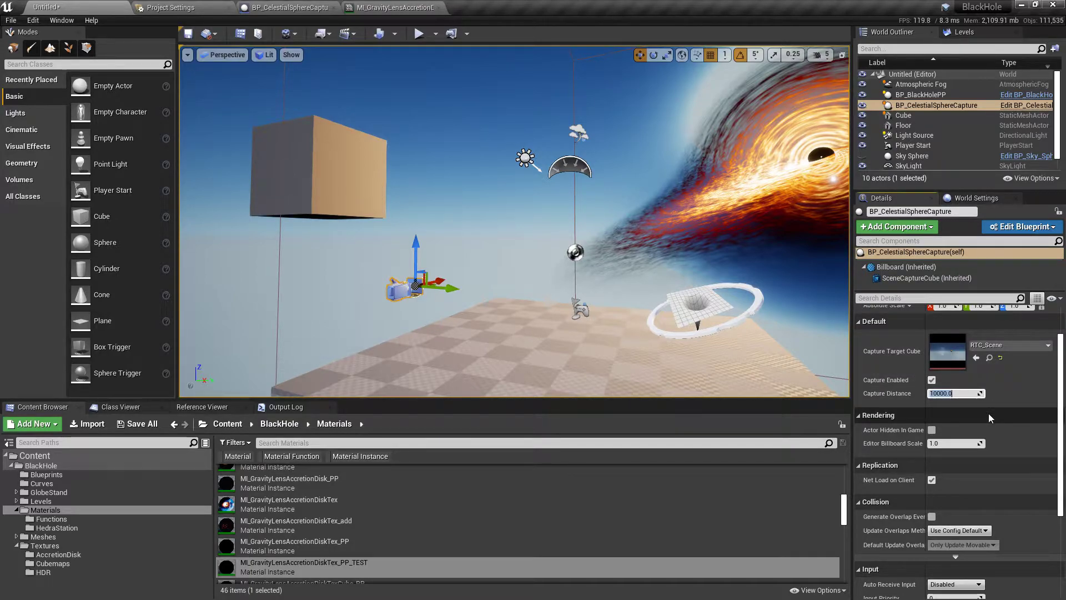
pyautogui.write('500')
pyautogui.press('Return')
pyautogui.click(419, 35)
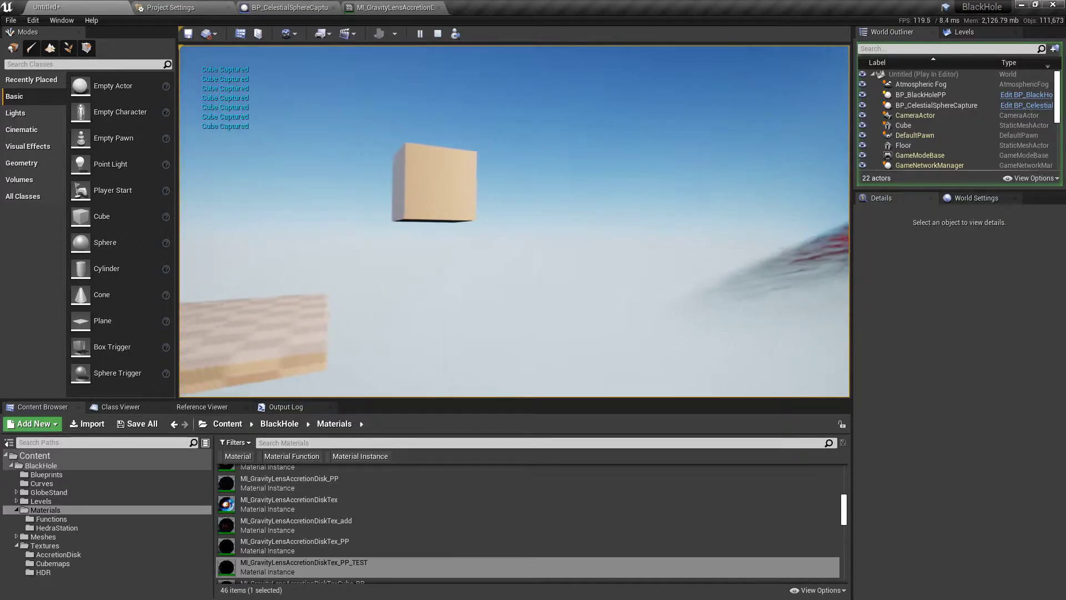
# Stop the play session, set Capture Distance to 100, and play the level again
pyautogui.press('Escape')
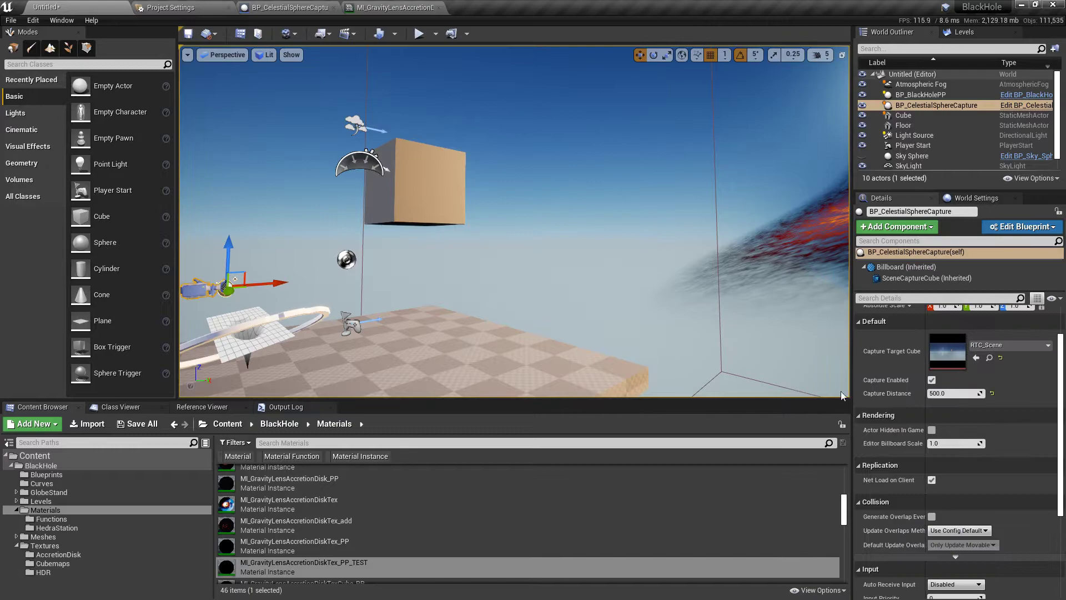
pyautogui.click(944, 394)
pyautogui.write('100')
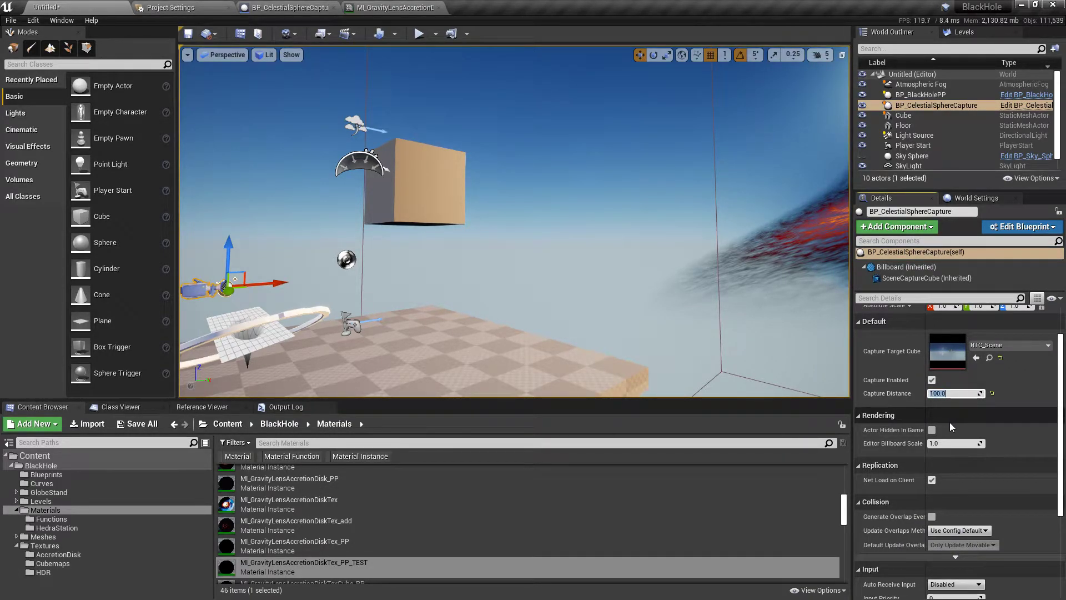
pyautogui.click(419, 33)
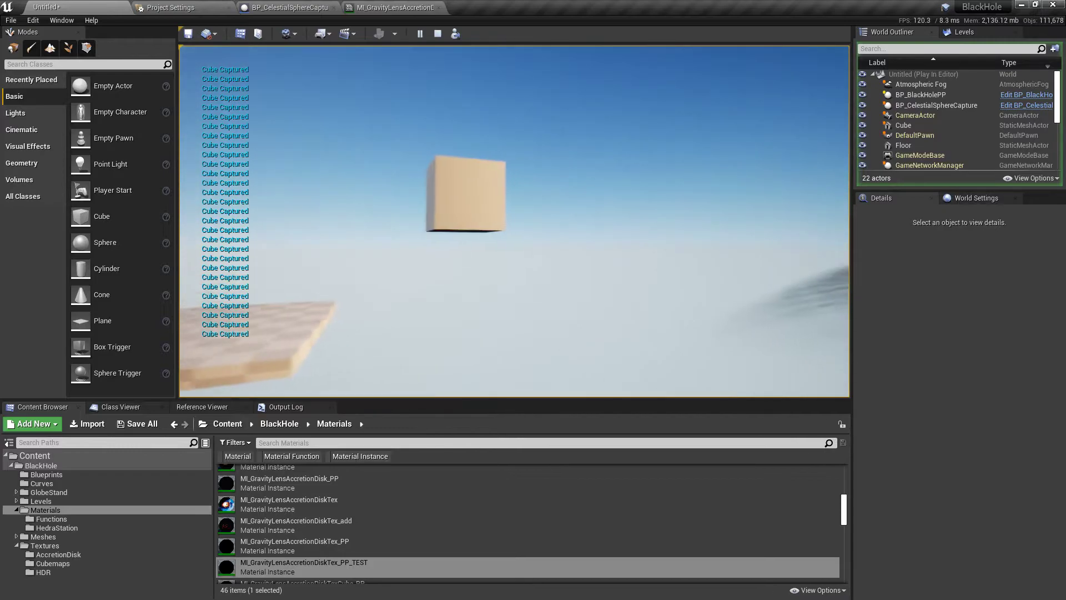
# Stop playing and switch the viewport to the top-down wireframe view
pyautogui.press('Escape')
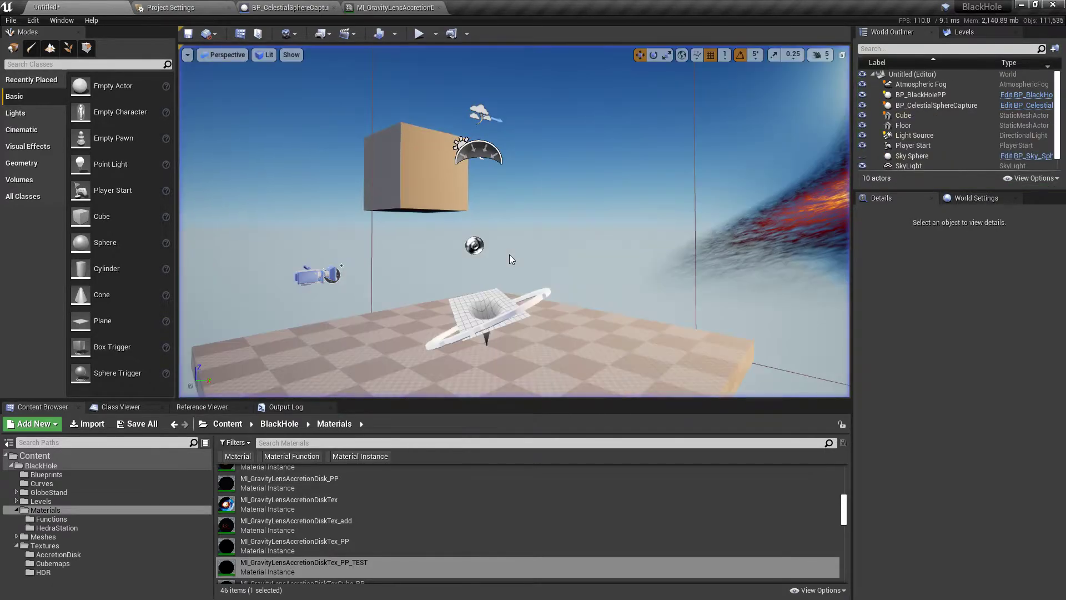
pyautogui.moveTo(564, 232); pyautogui.dragTo(611, 306, button='right')
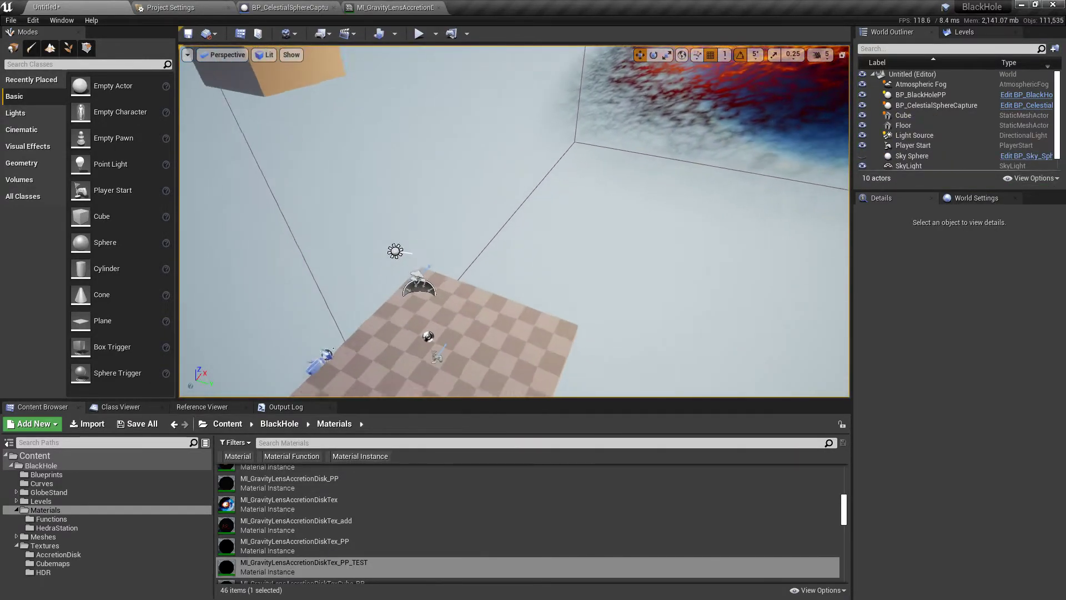
pyautogui.moveTo(516, 234); pyautogui.dragTo(502, 193, button='right')
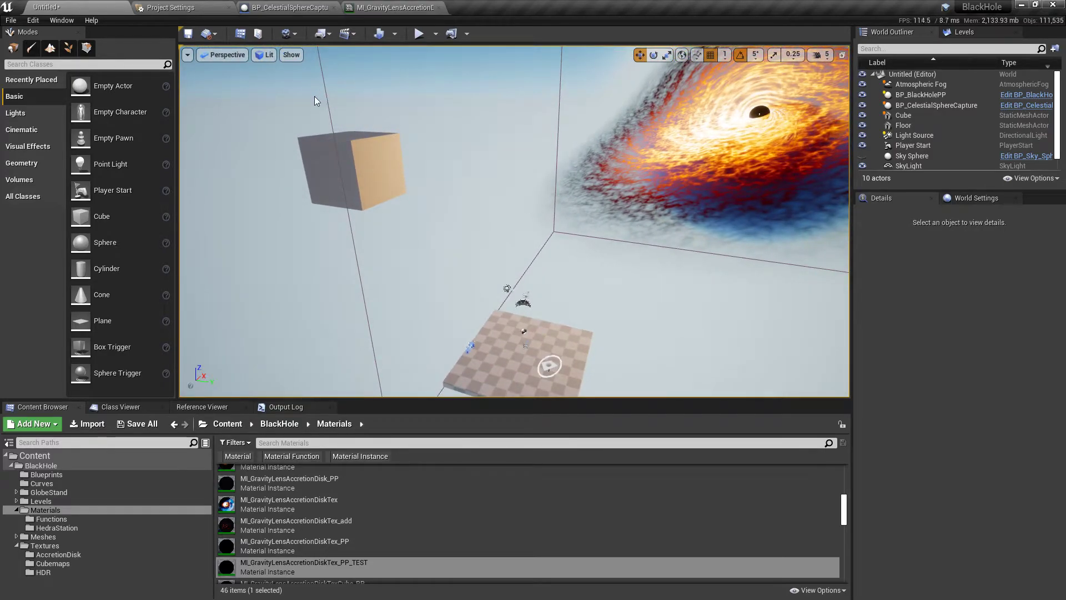
pyautogui.click(231, 59)
pyautogui.click(236, 96)
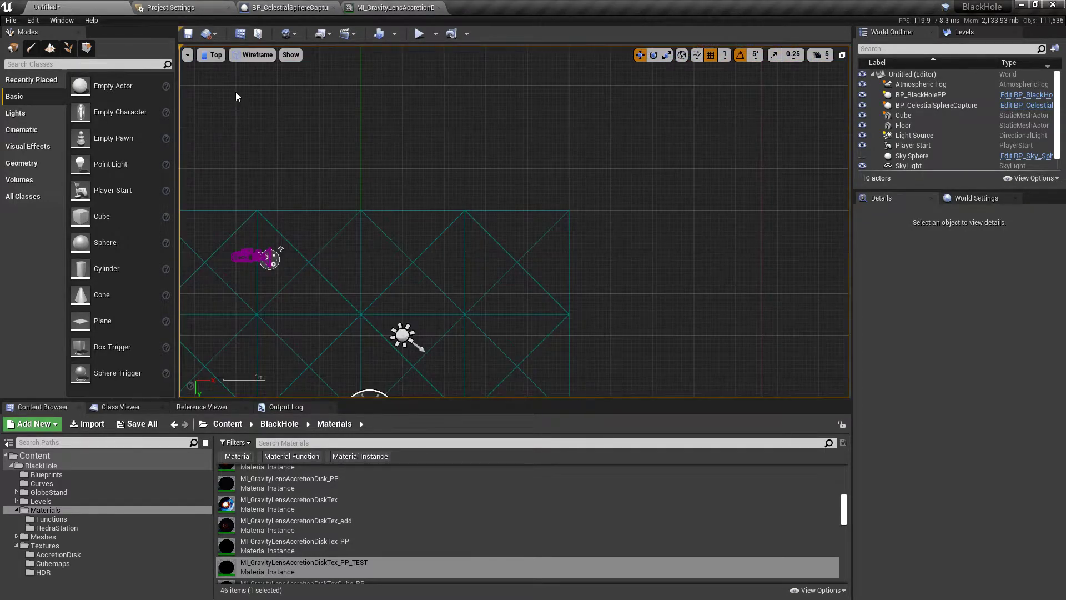
pyautogui.scroll(-3, 421, 261)
pyautogui.scroll(-3, 427, 236)
pyautogui.scroll(-3, 427, 237)
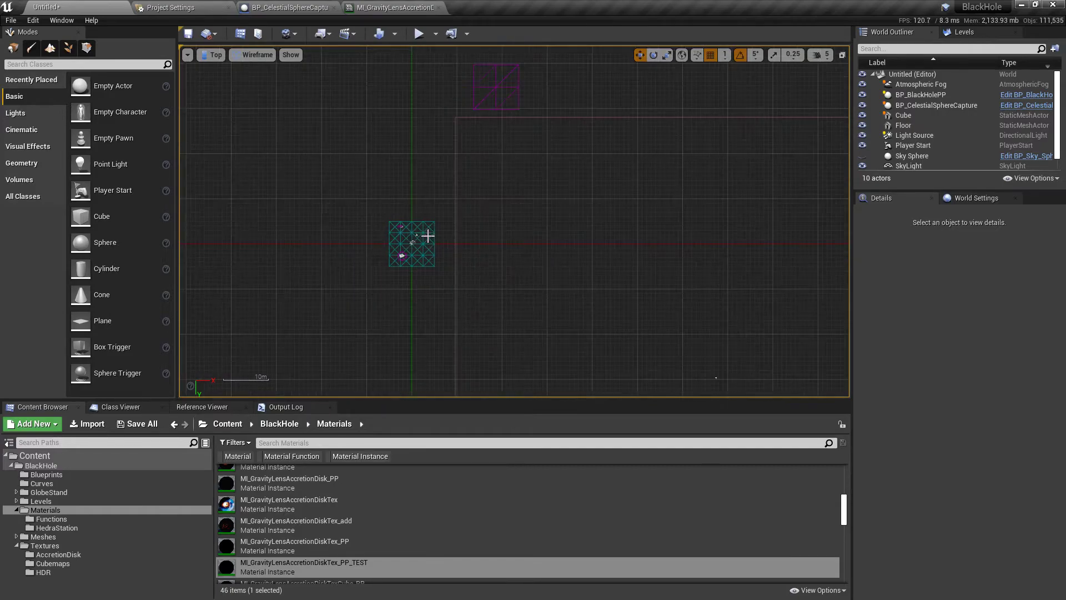
pyautogui.scroll(-3, 429, 238)
# Select the Cube and move it far from the level, to about X 22923, Y -4488
pyautogui.click(447, 192)
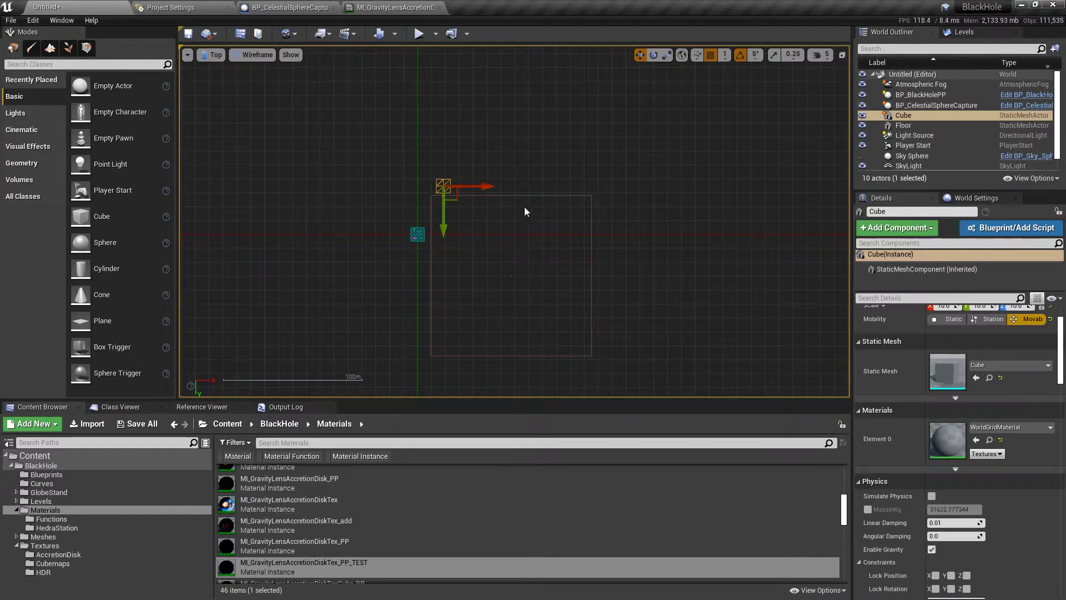
pyautogui.moveTo(525, 207); pyautogui.dragTo(412, 288, button='right')
pyautogui.scroll(-2, 408, 293)
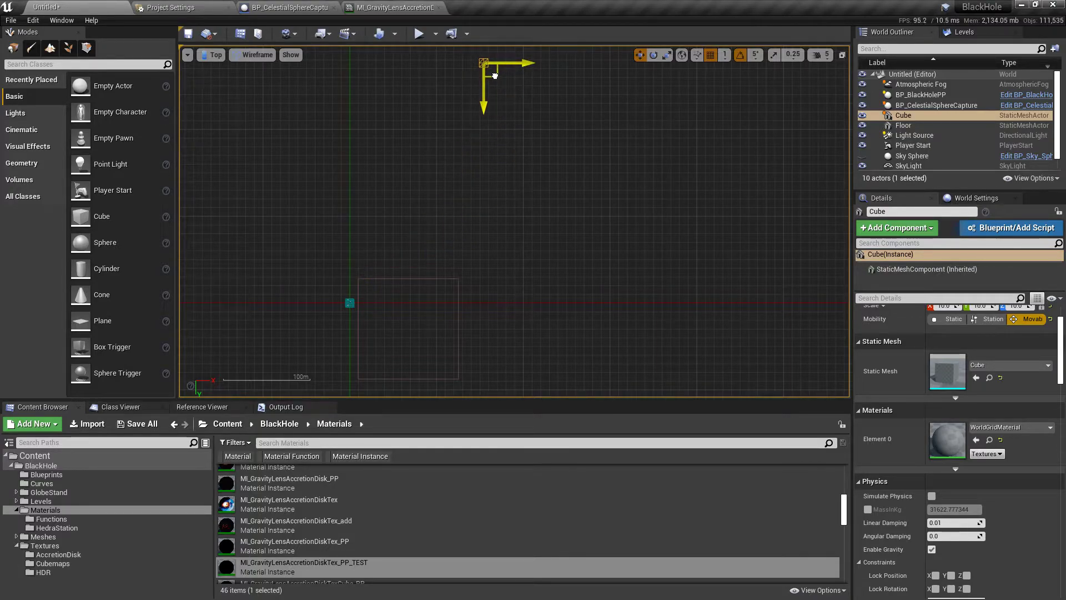
pyautogui.scroll(2, 1061, 345)
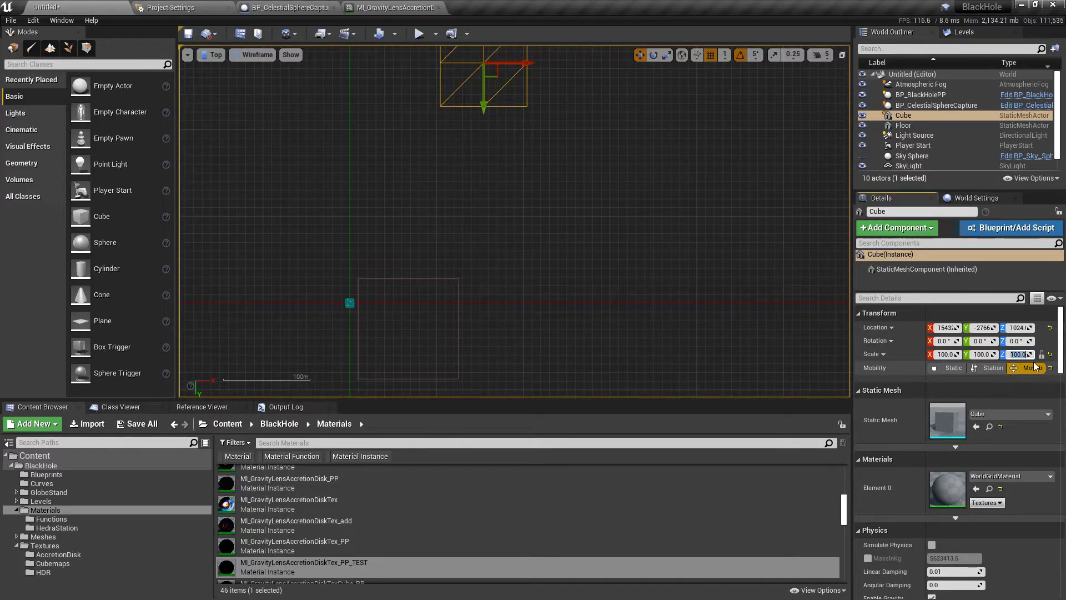
pyautogui.moveTo(754, 228); pyautogui.dragTo(739, 274, button='right')
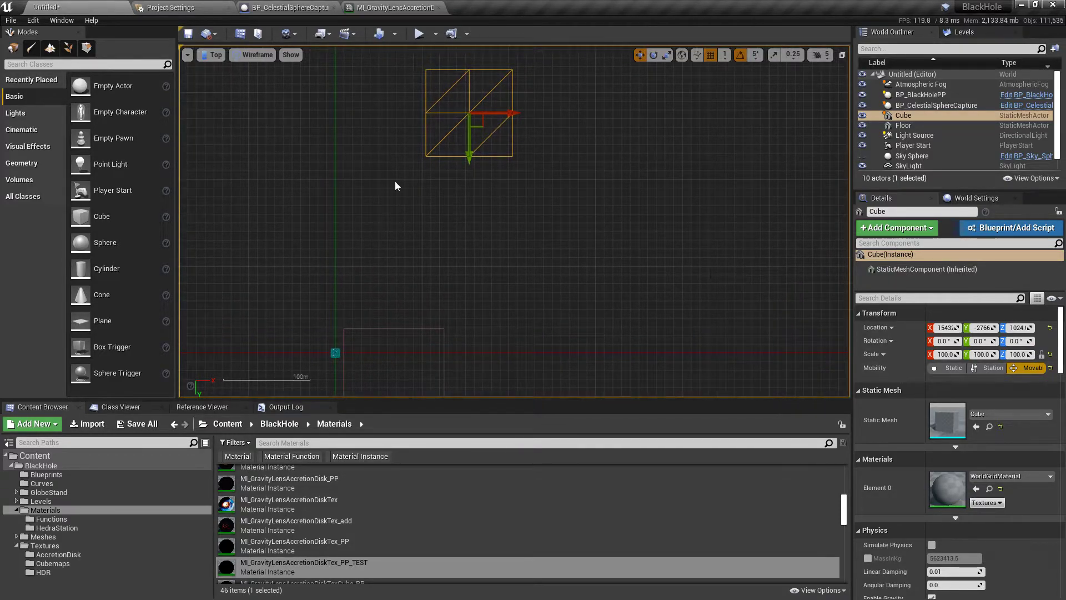
pyautogui.click(216, 55)
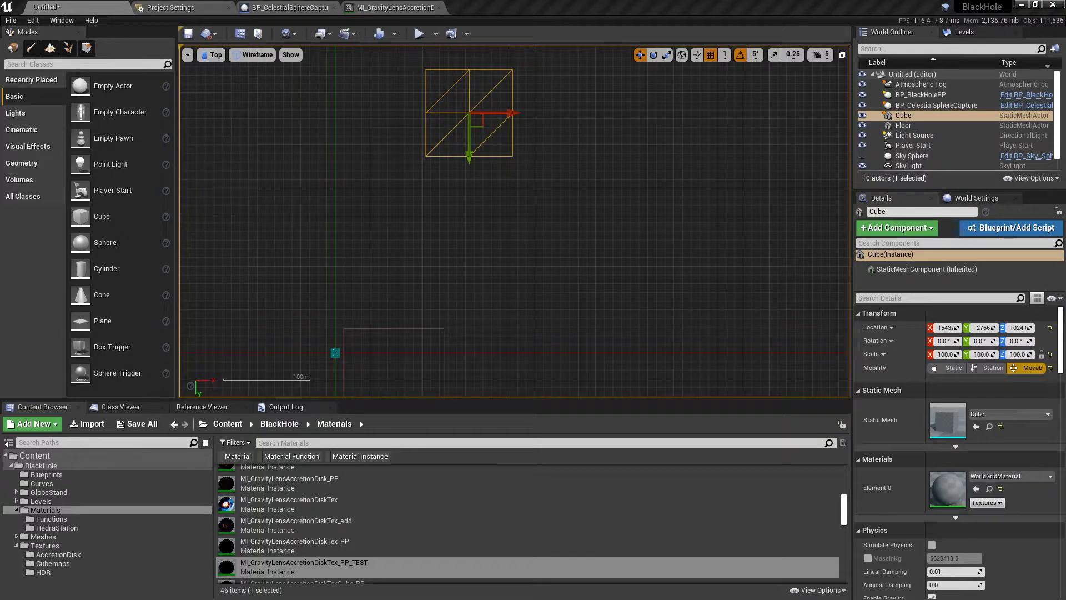
pyautogui.scroll(-2, 478, 278)
pyautogui.scroll(-2, 477, 279)
pyautogui.scroll(-1, 478, 279)
pyautogui.scroll(-2, 478, 280)
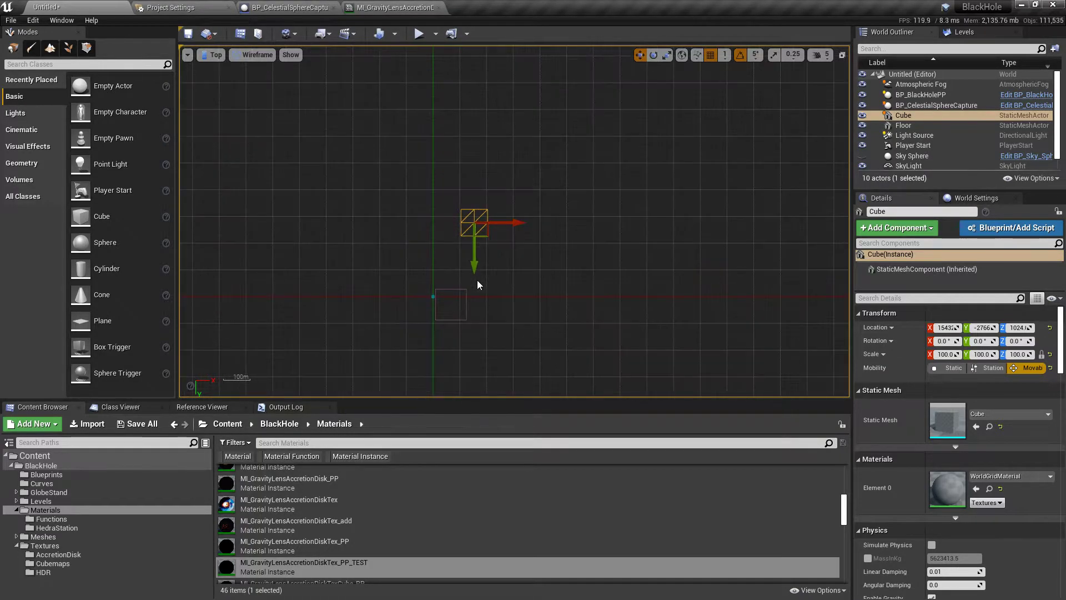
pyautogui.scroll(-1, 478, 280)
pyautogui.scroll(-1, 484, 278)
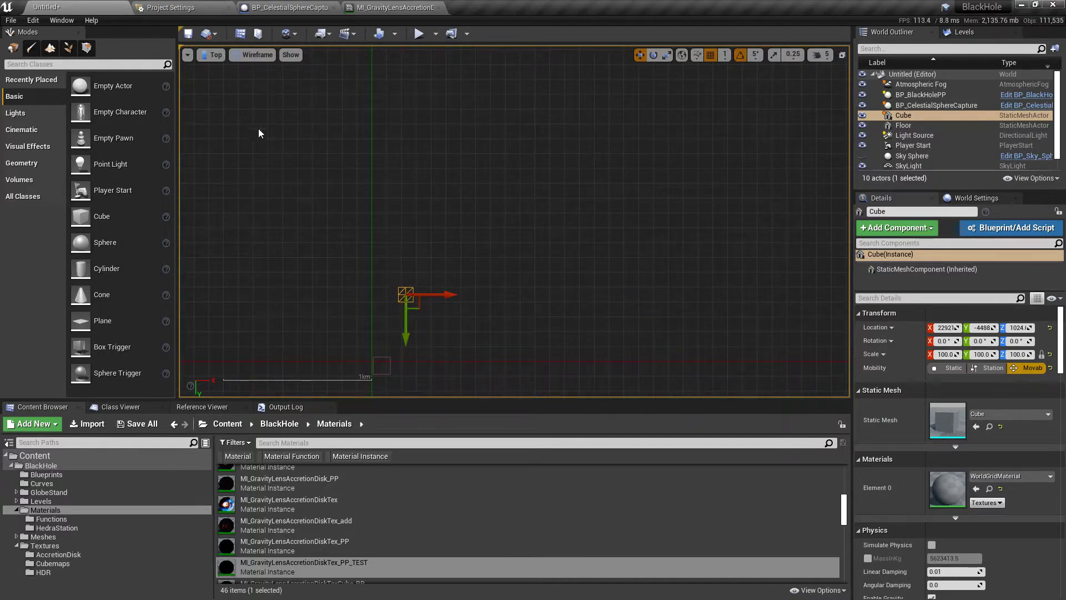
# Switch the viewport back to lit Perspective, framing the cube and floor
pyautogui.click(216, 54)
pyautogui.click(226, 76)
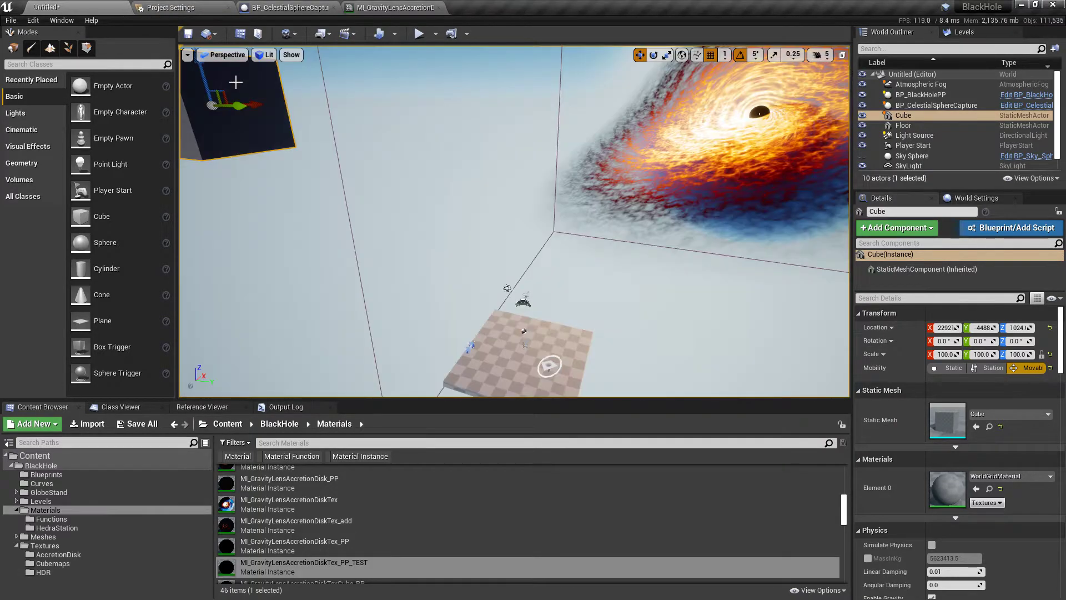
pyautogui.moveTo(622, 287); pyautogui.dragTo(622, 287, button='right')
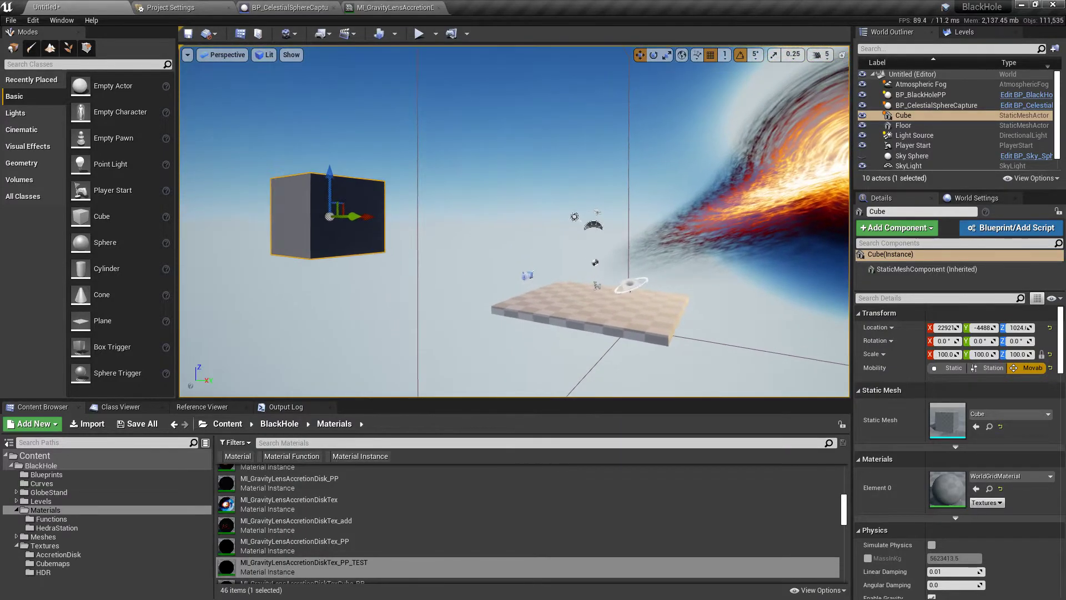
pyautogui.moveTo(622, 287); pyautogui.dragTo(622, 239)
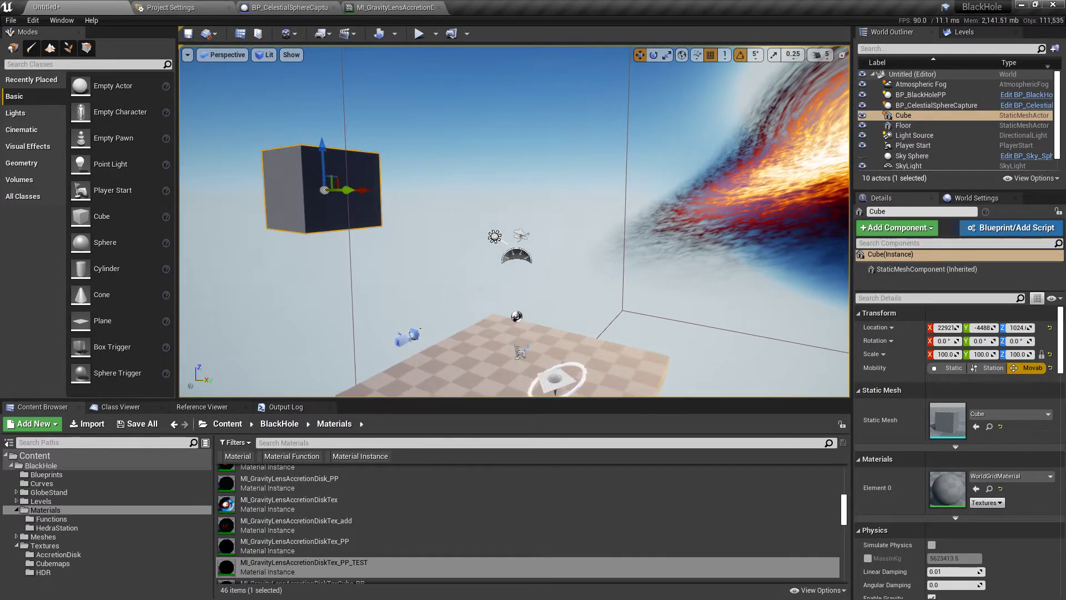
# Select BP_CelestialSphereCapture and set its Capture Distance to 500
pyautogui.click(412, 347)
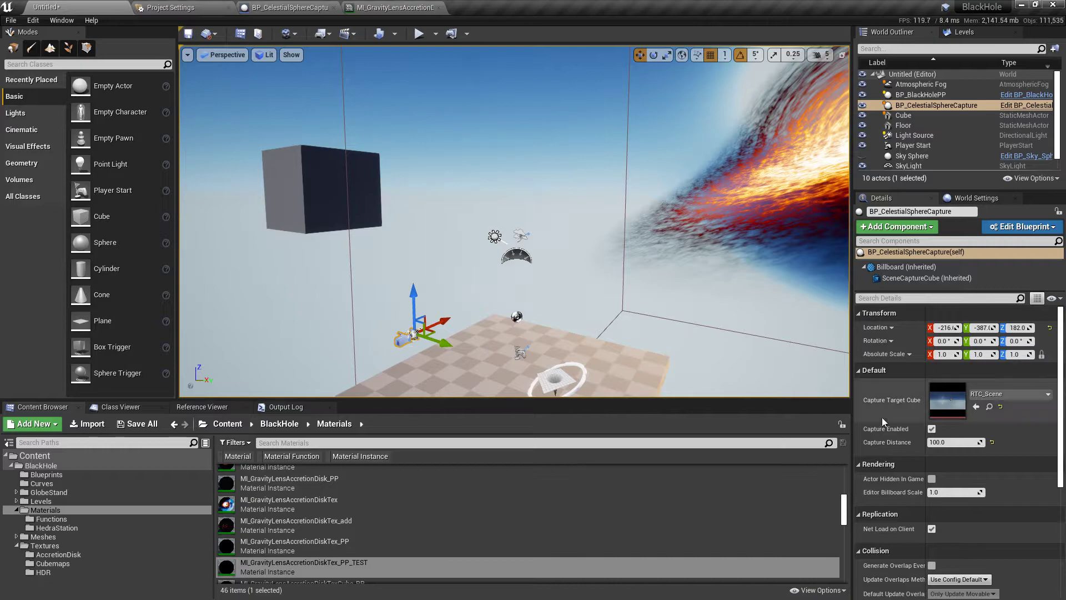
pyautogui.write('00')
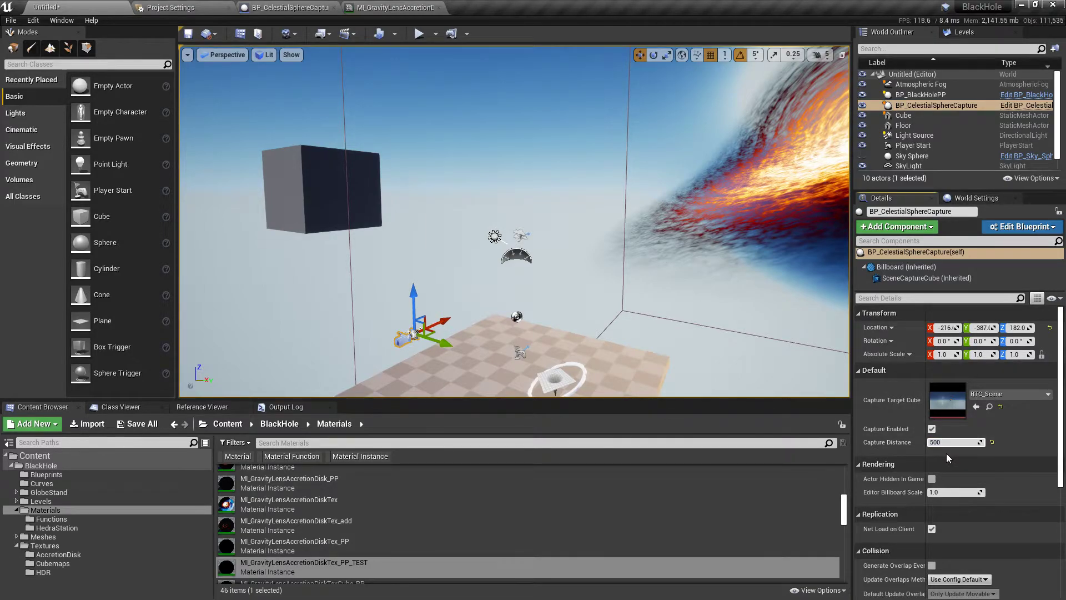
pyautogui.press('Return')
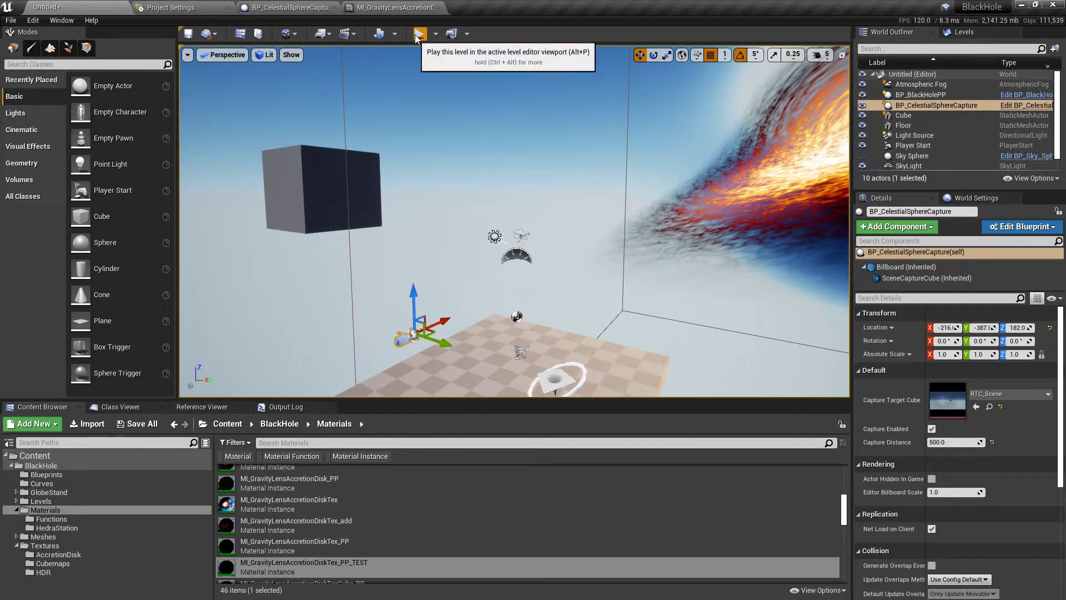
# Play at capture distance 500, fly with WASD past the cube and accretion disk, then stop
pyautogui.click(418, 34)
pyautogui.press('d')
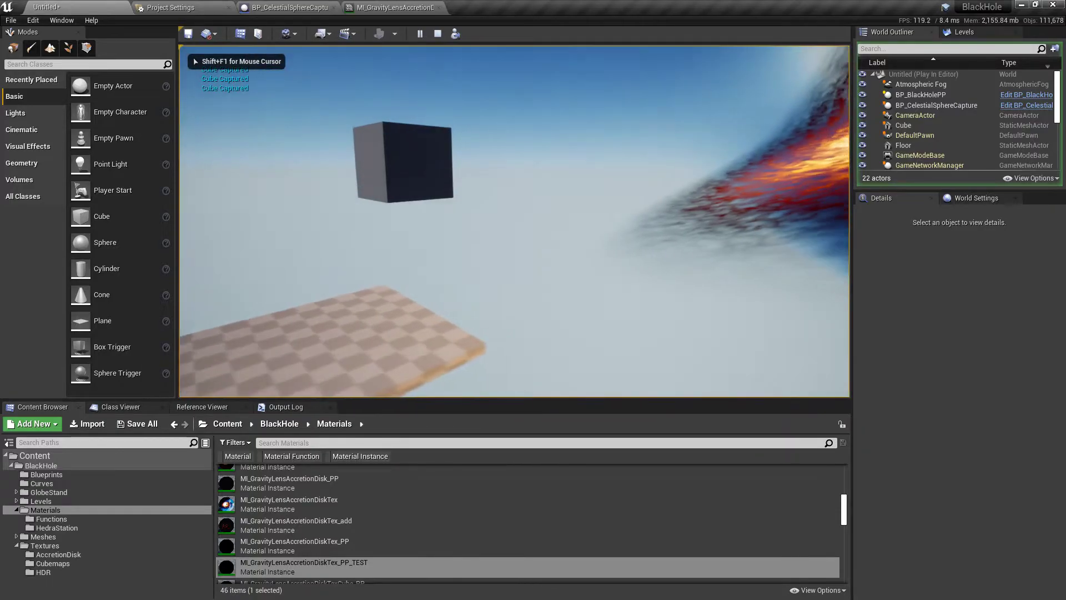
pyautogui.press('d')
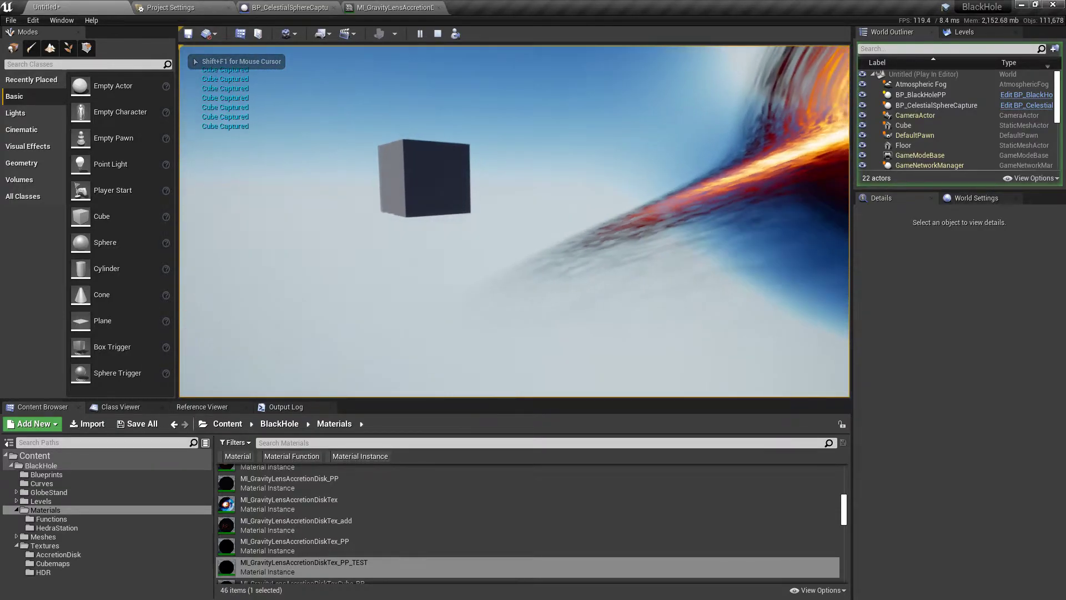
pyautogui.press('a')
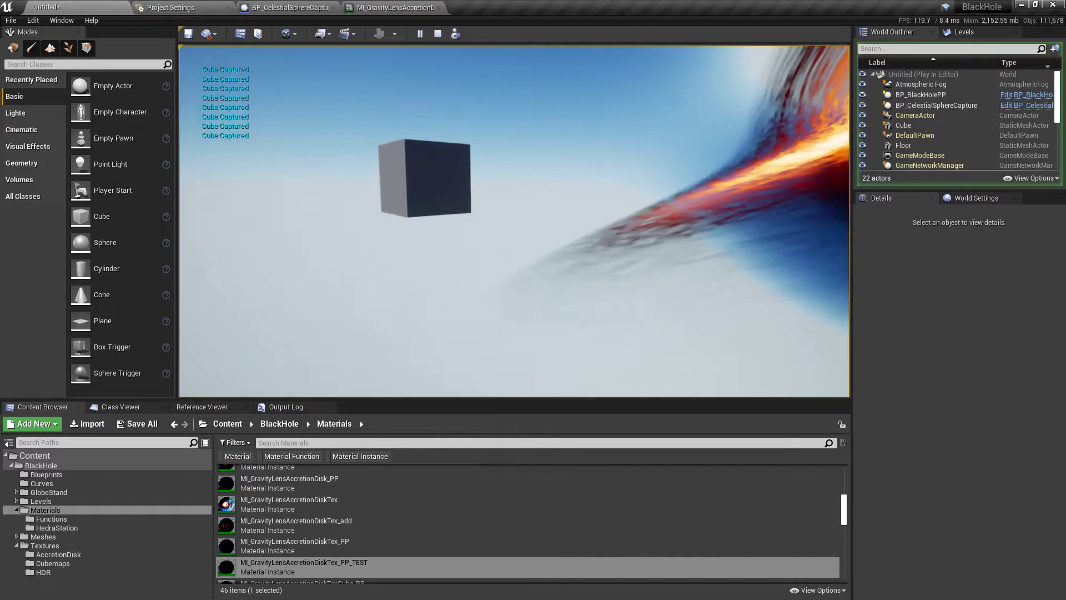
pyautogui.press('d')
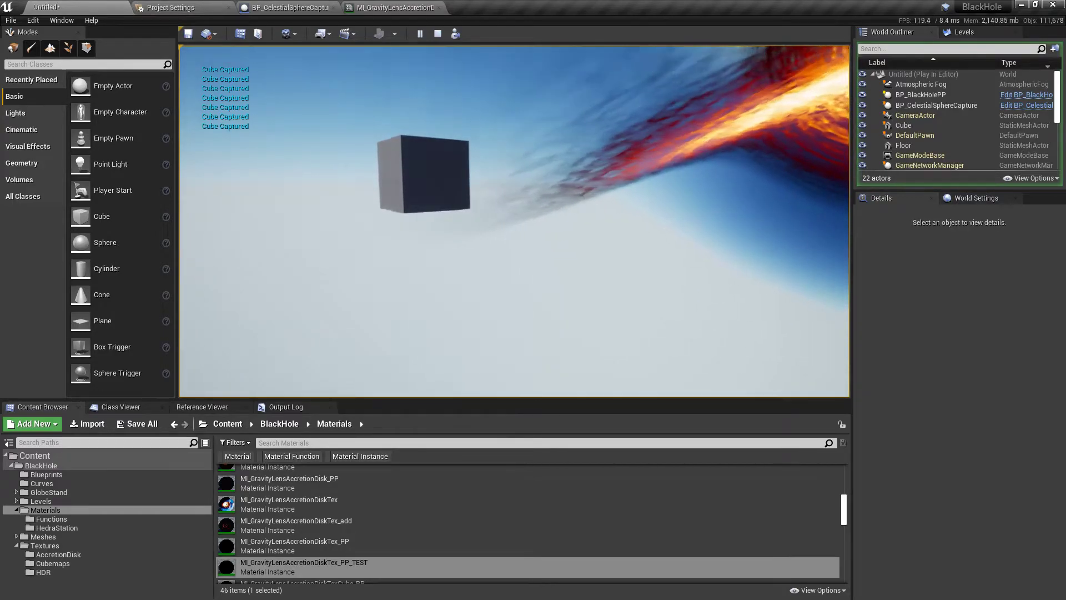
pyautogui.press('w')
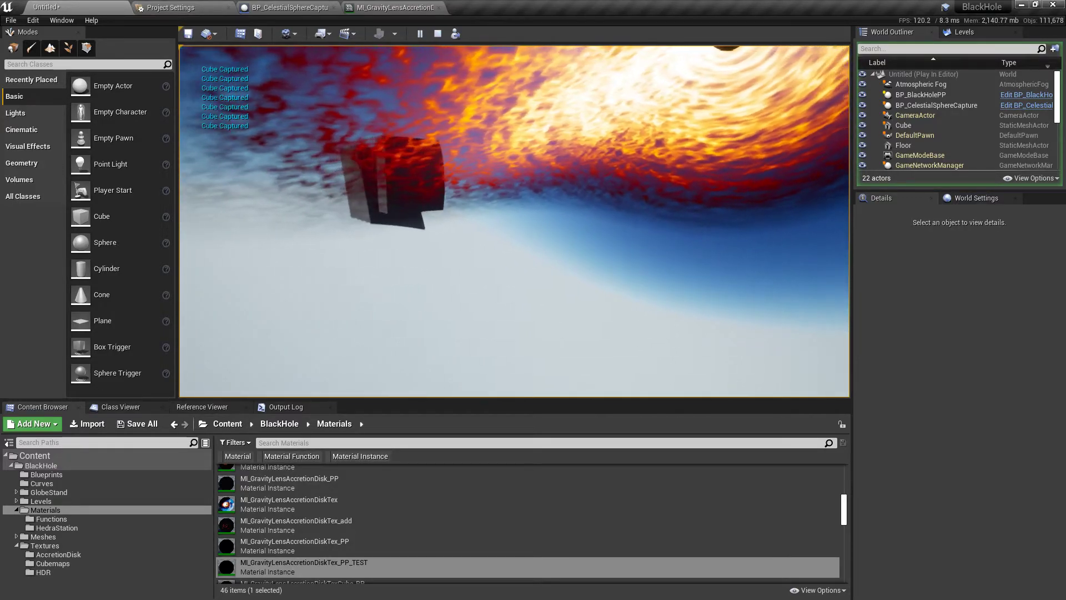
pyautogui.press('s')
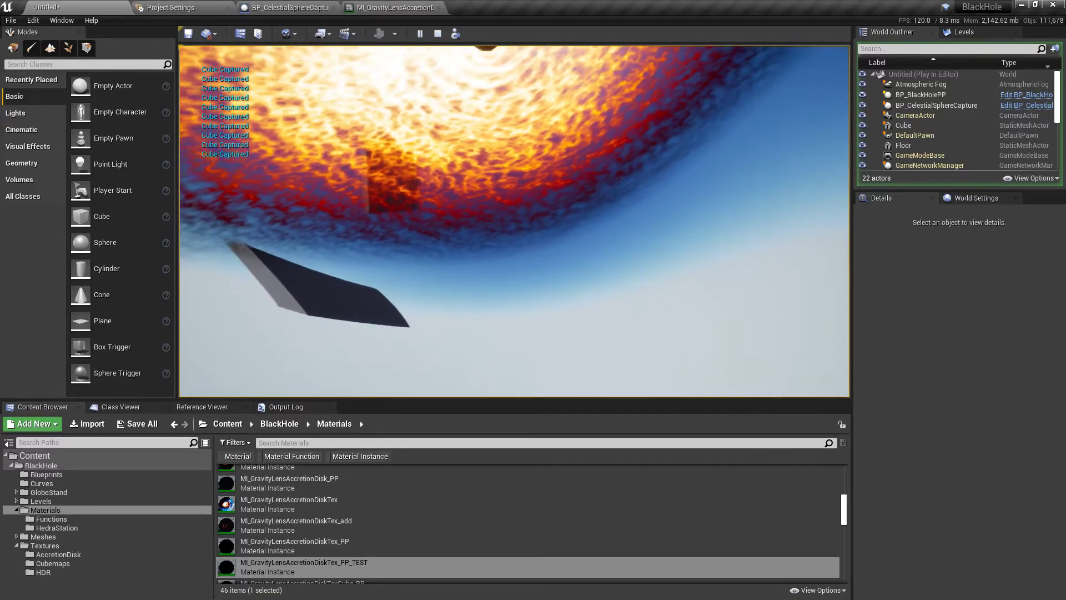
pyautogui.press('a')
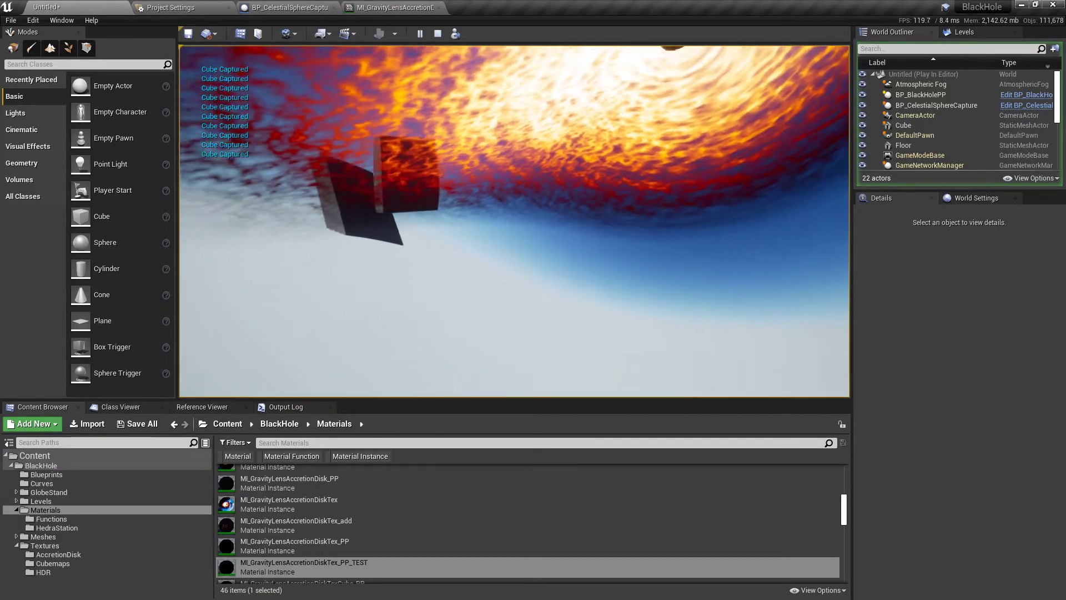
pyautogui.press('a')
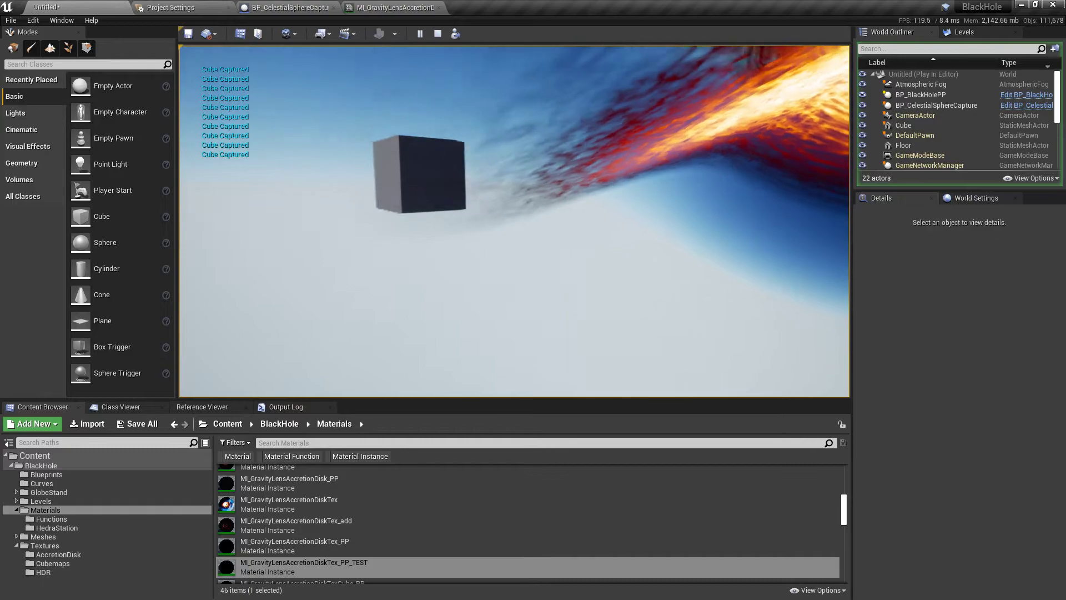
pyautogui.press('w')
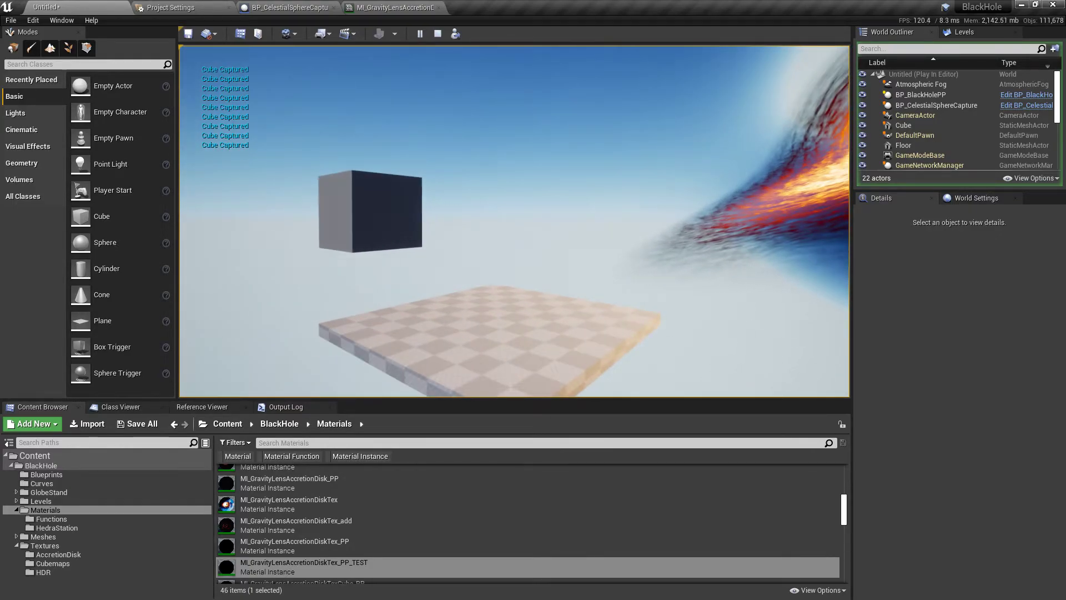
pyautogui.press('Escape')
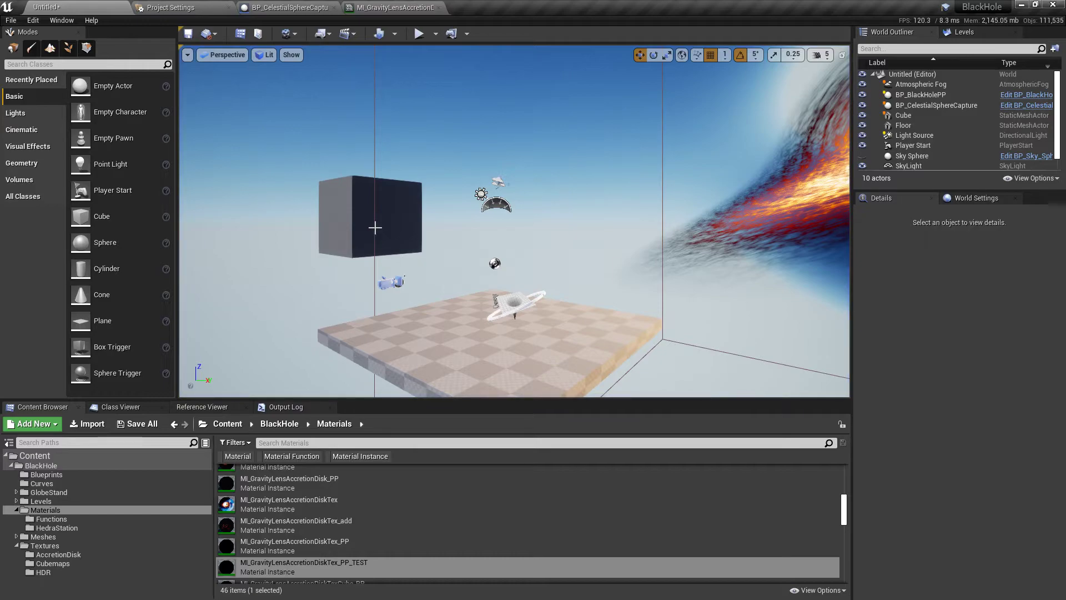
# Scale the Cube to 1000 and, in Top view, move it to about X 30177, Y -2245
pyautogui.click(359, 190)
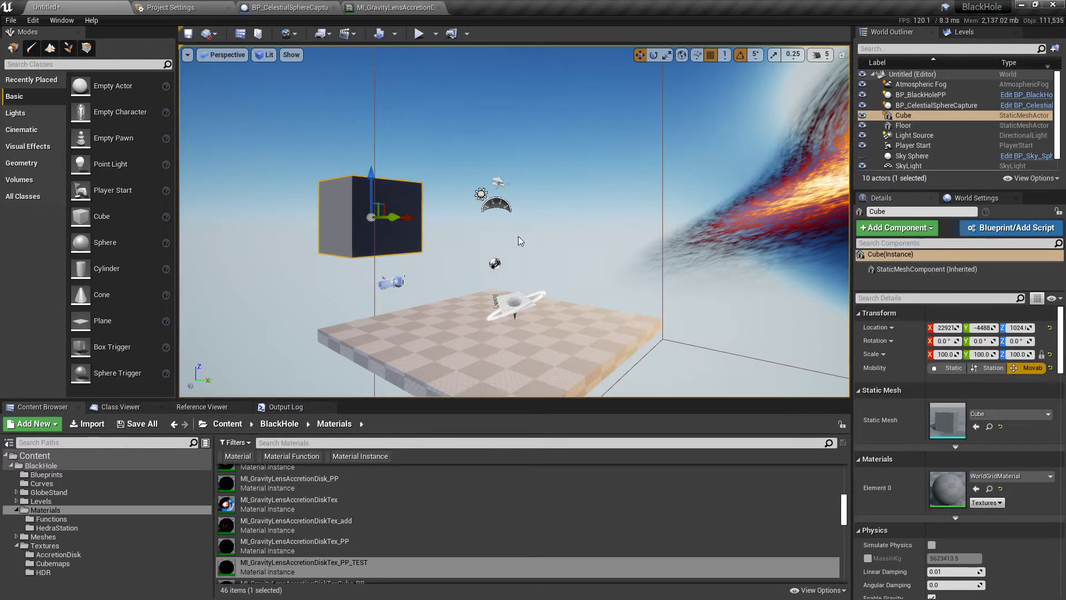
pyautogui.moveTo(551, 237); pyautogui.dragTo(610, 244, button='right')
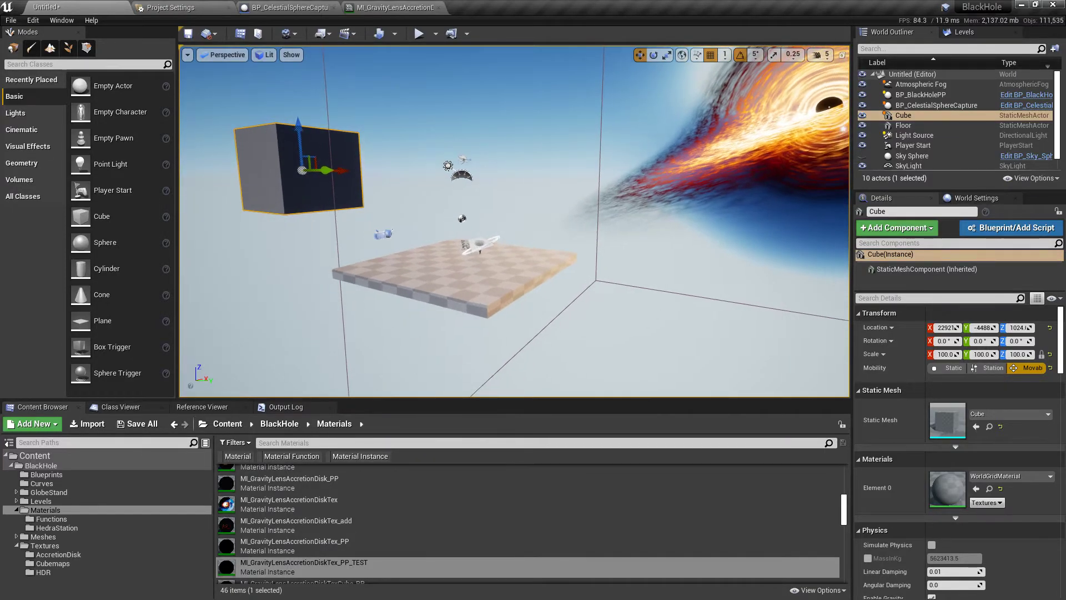
pyautogui.click(227, 55)
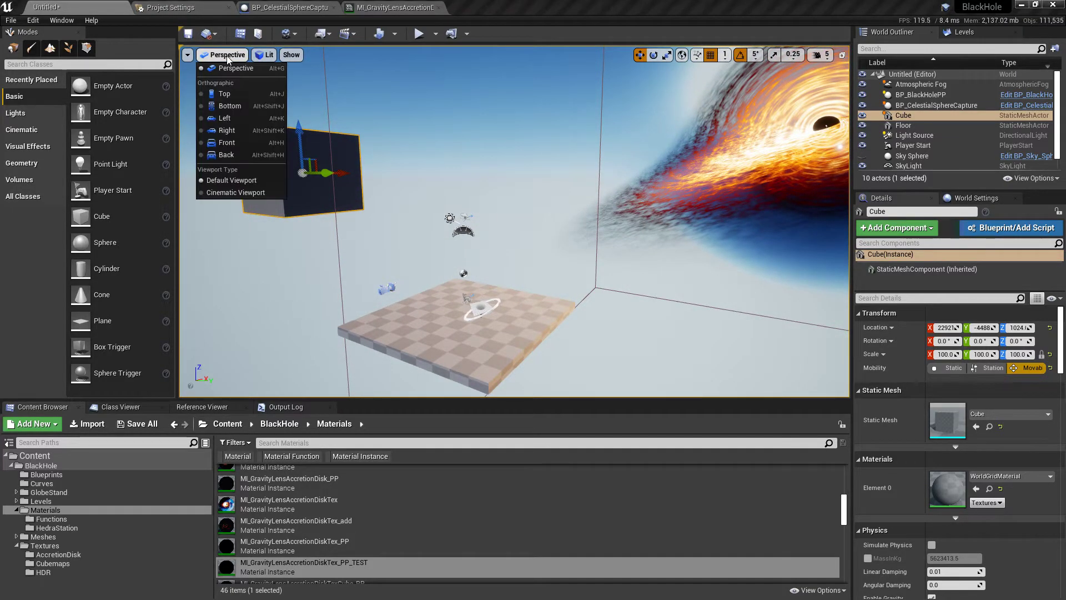
pyautogui.click(233, 94)
pyautogui.moveTo(468, 228)
pyautogui.mouseDown(button='right')
pyautogui.moveTo(436, 198)
pyautogui.moveTo(397, 229)
pyautogui.moveTo(362, 236)
pyautogui.mouseUp(button='right')
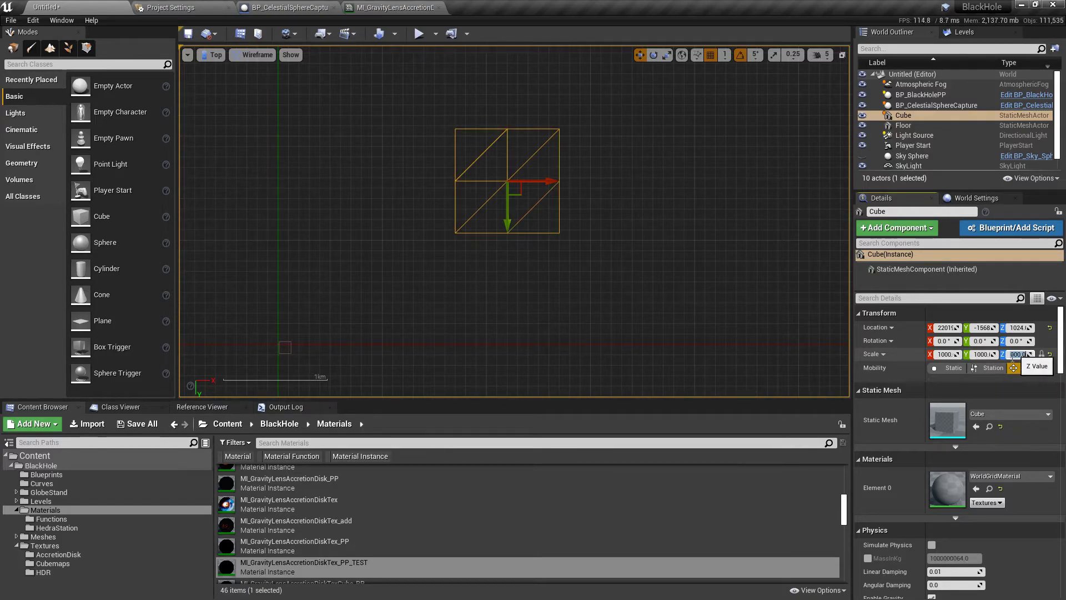
pyautogui.moveTo(528, 201); pyautogui.dragTo(607, 123)
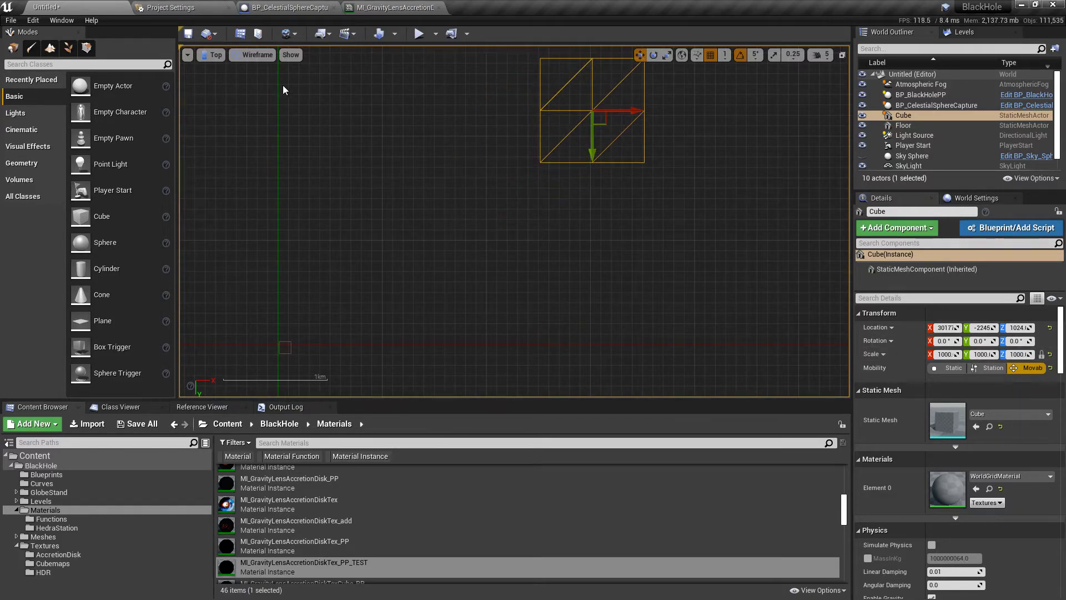
# Return to lit Perspective and frame the enlarged cube alongside the disk
pyautogui.click(216, 54)
pyautogui.click(250, 54)
pyautogui.click(217, 55)
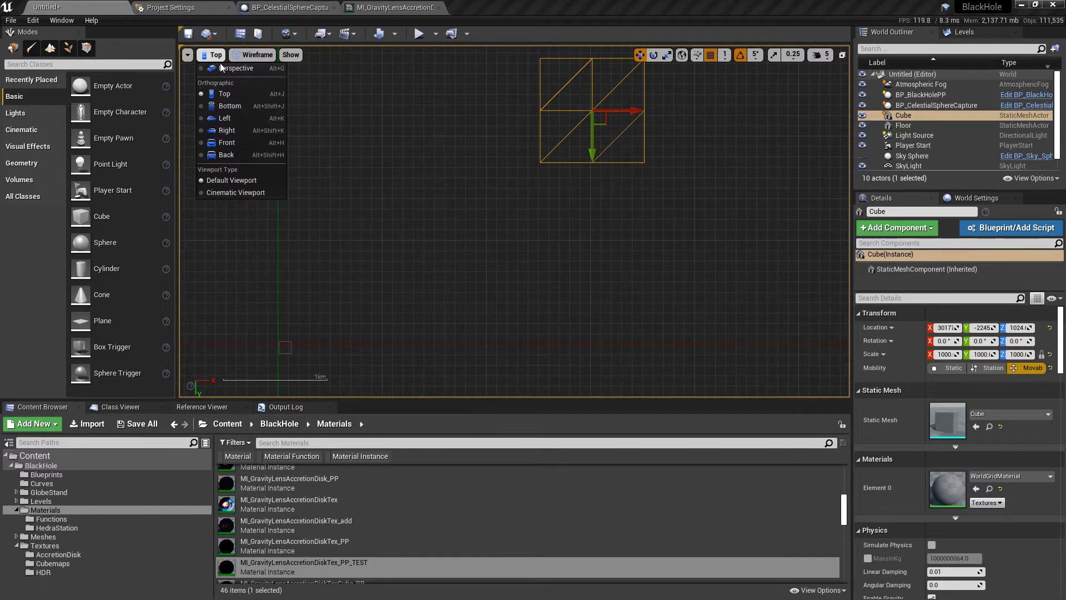
pyautogui.click(222, 66)
pyautogui.press('Up')
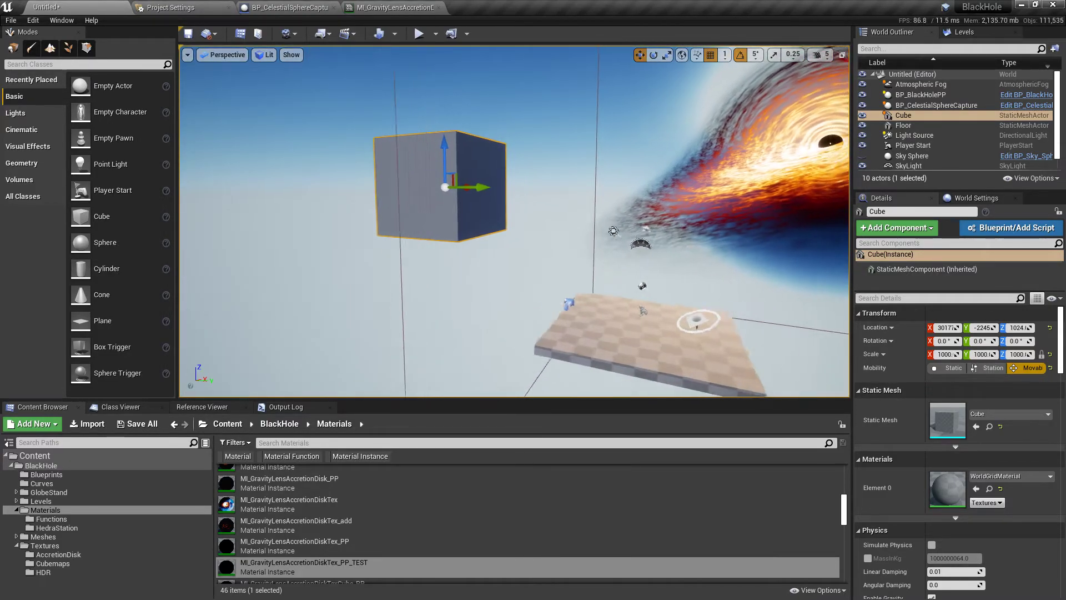
pyautogui.moveTo(336, 101); pyautogui.dragTo(335, 128)
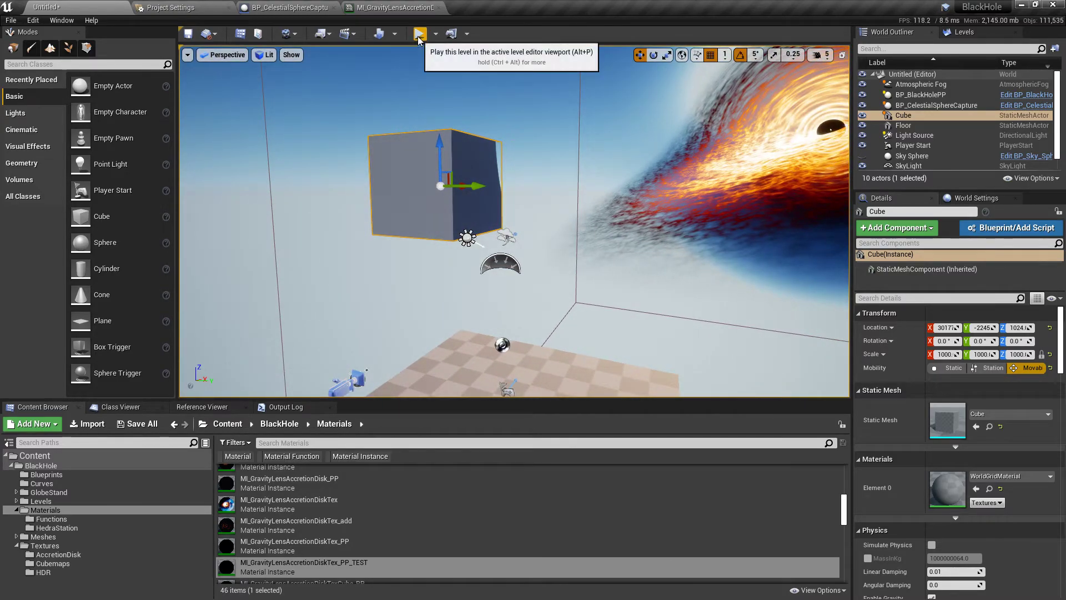
# Start Play In Editor to view the 1000-scale Cube beside the lensed black hole
pyautogui.click(419, 33)
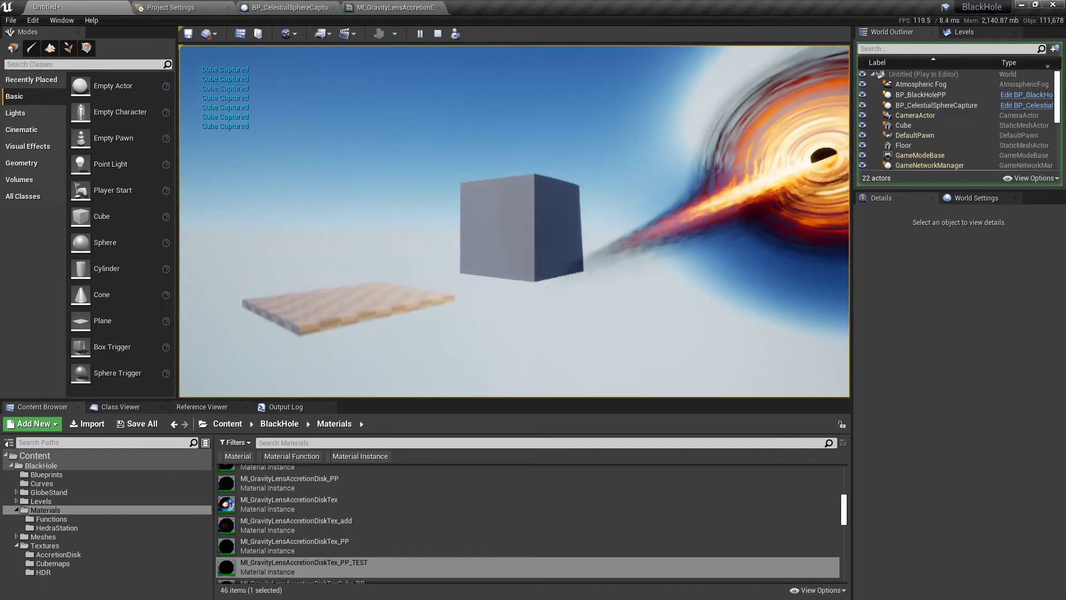
# Stop playing and select BP_CelestialSphereCapture, setting its Capture Distance to 5000
pyautogui.press('Escape')
pyautogui.moveTo(533, 327); pyautogui.dragTo(644, 238, button='right')
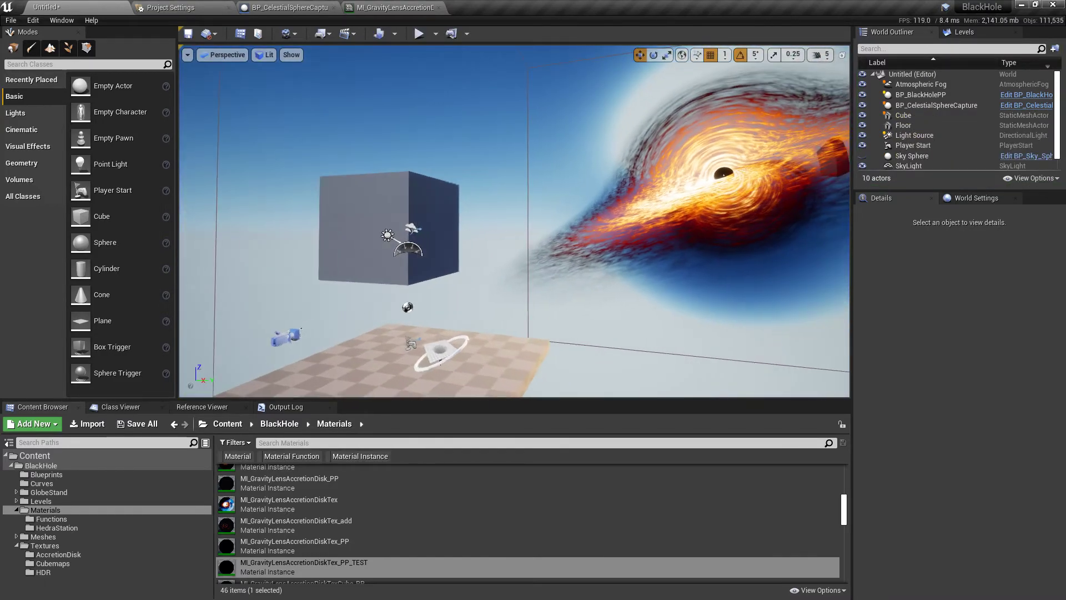
pyautogui.moveTo(366, 327); pyautogui.dragTo(332, 328, button='right')
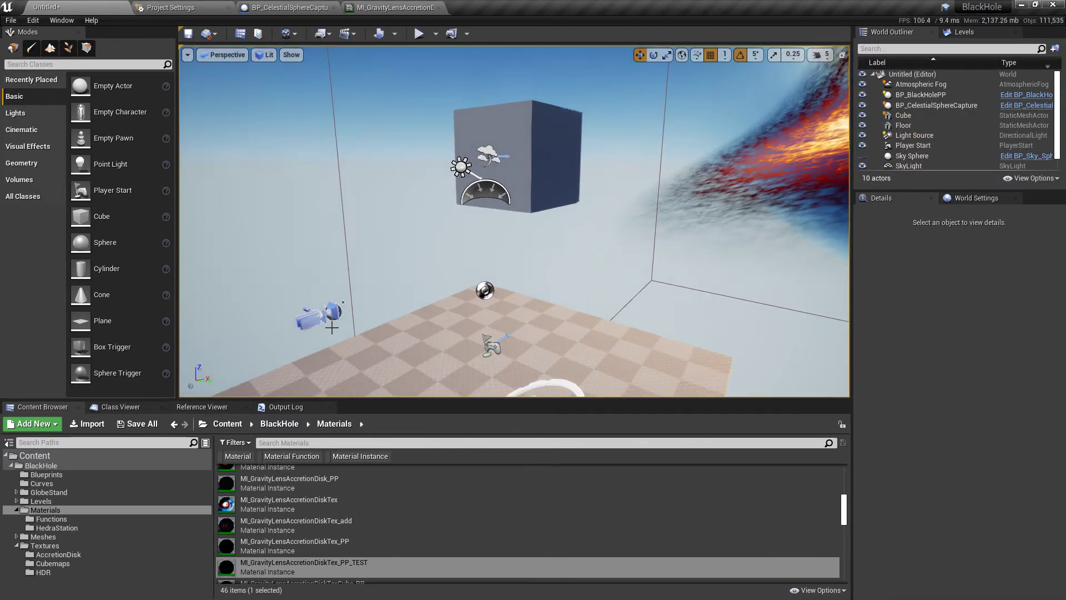
pyautogui.click(341, 317)
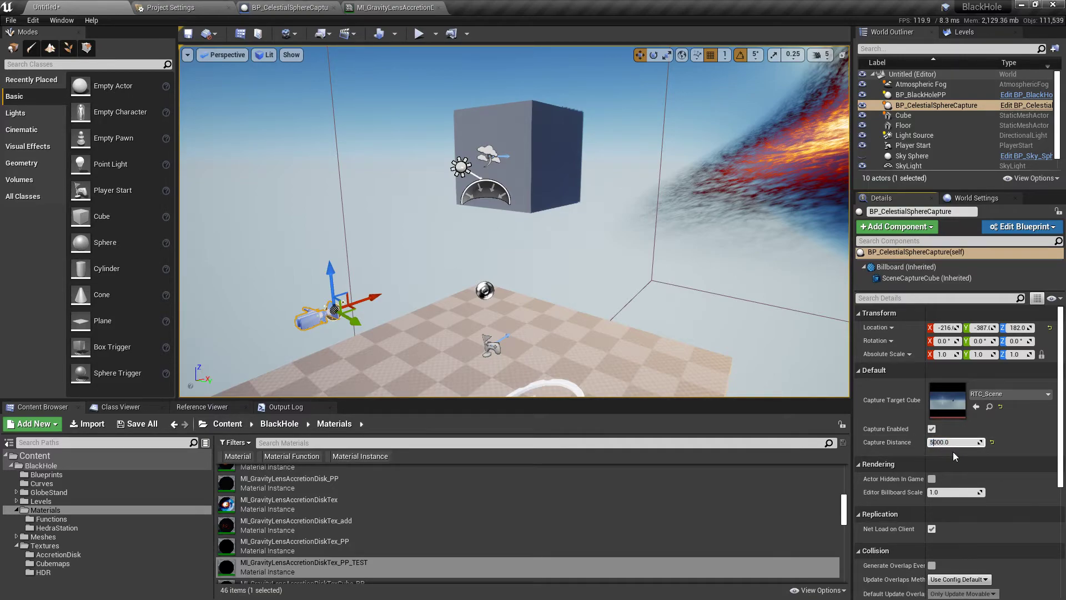
# Play the level with Capture Distance 5000 to check the black hole's lensing
pyautogui.click(420, 38)
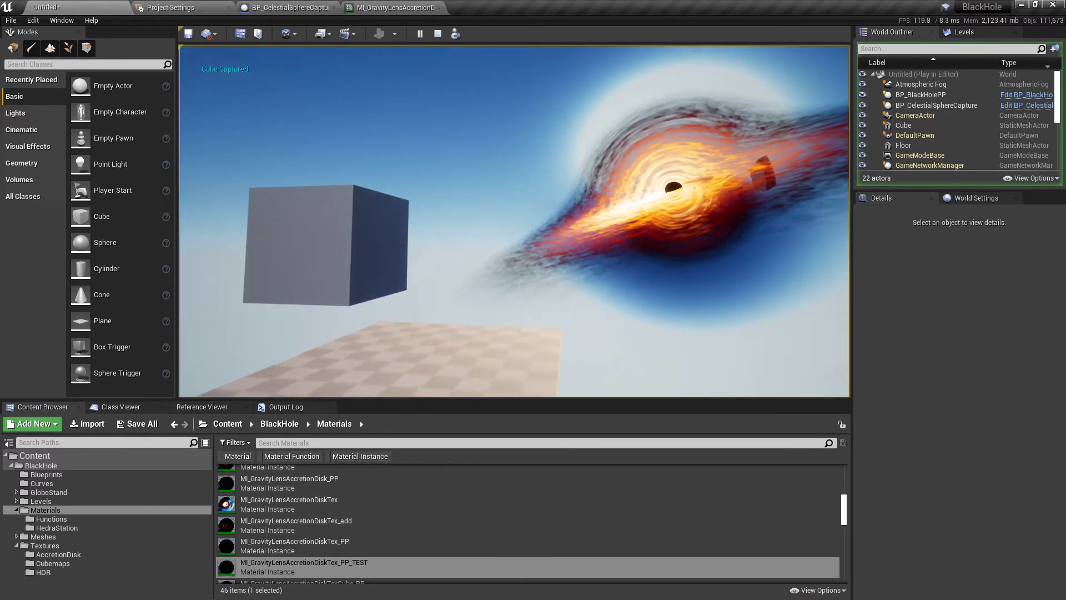
# Unhide the Sky Sphere, turn off its Actor Hidden In Game via the 'hi' filter, and play
pyautogui.press('Escape')
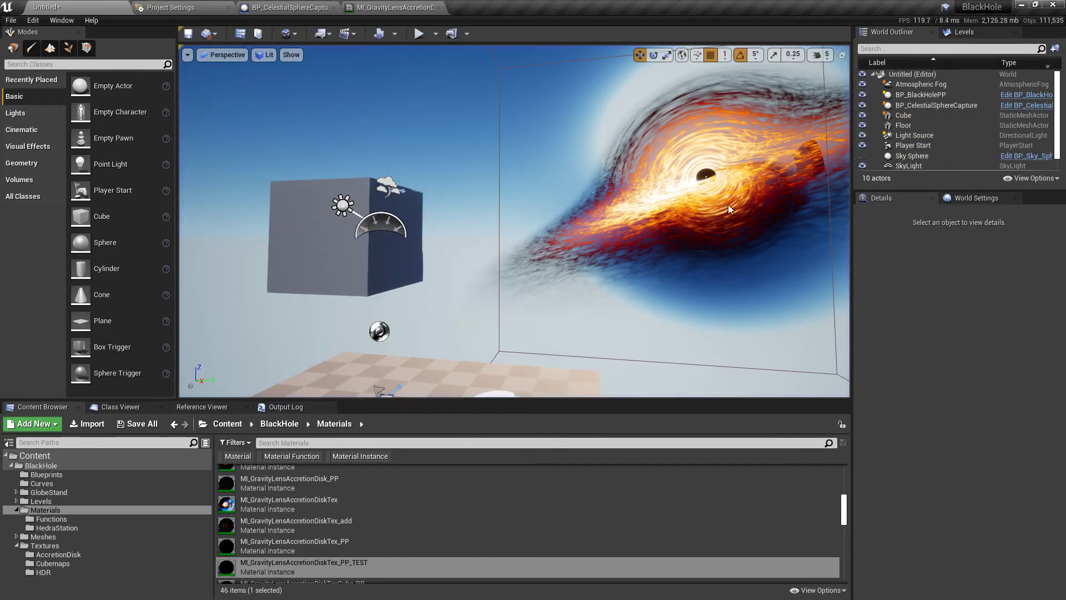
pyautogui.click(863, 156)
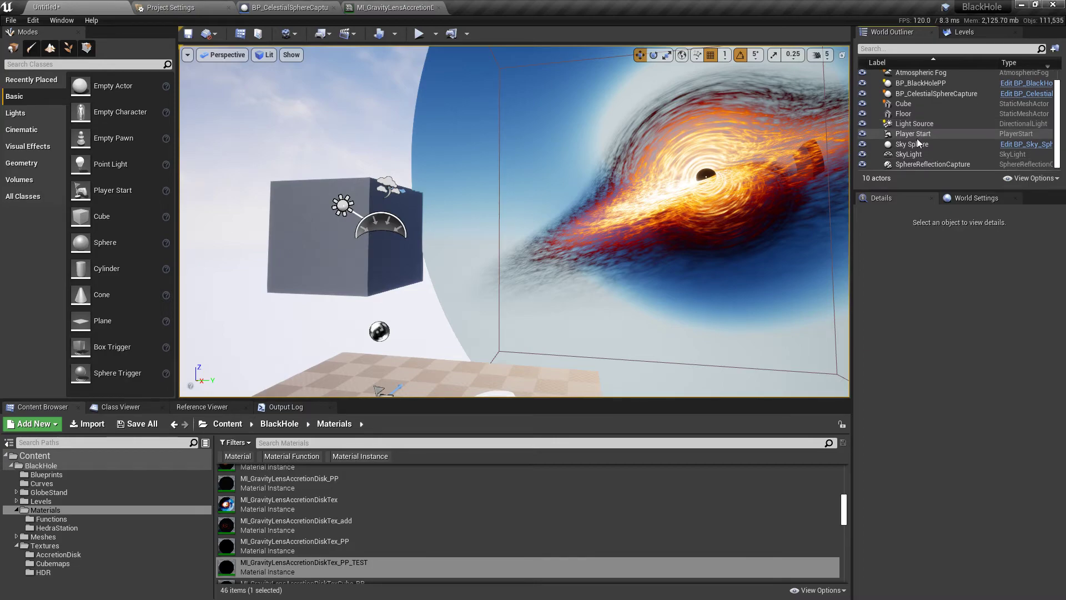
pyautogui.click(915, 145)
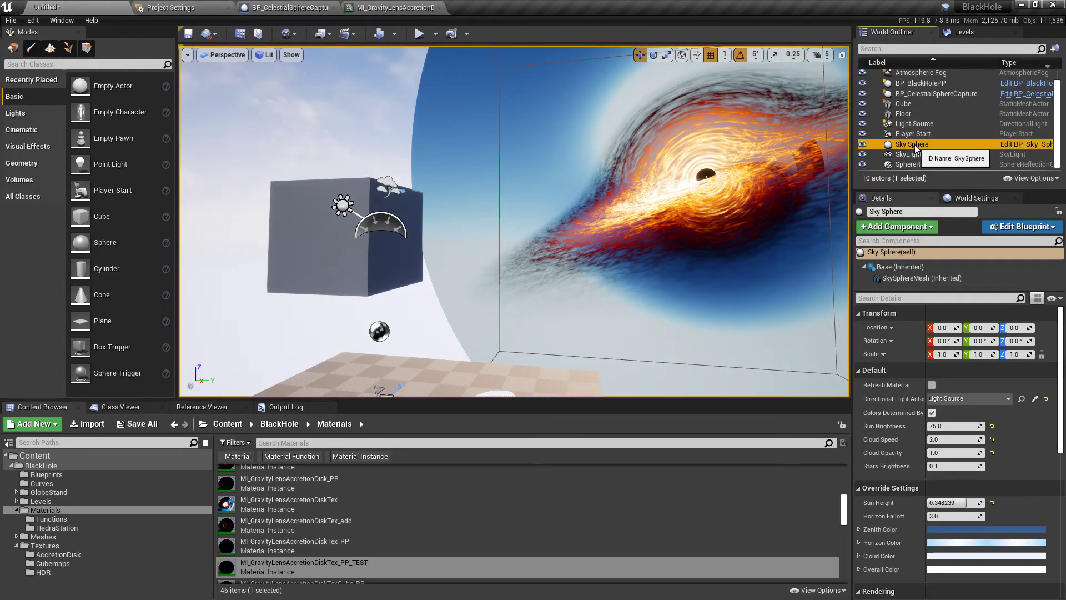
pyautogui.click(904, 298)
pyautogui.write('hid')
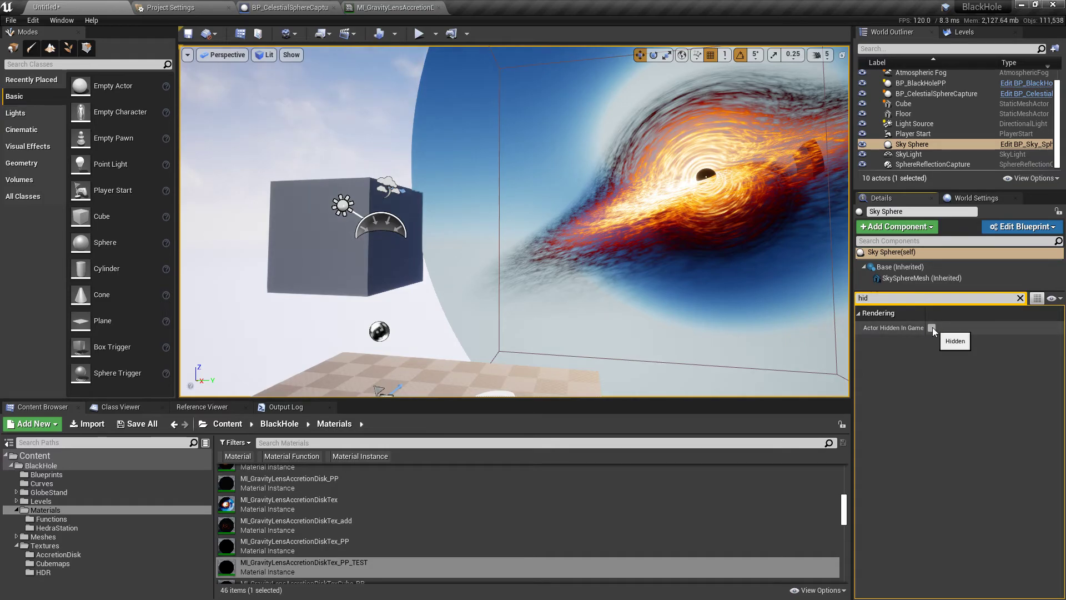
pyautogui.click(420, 34)
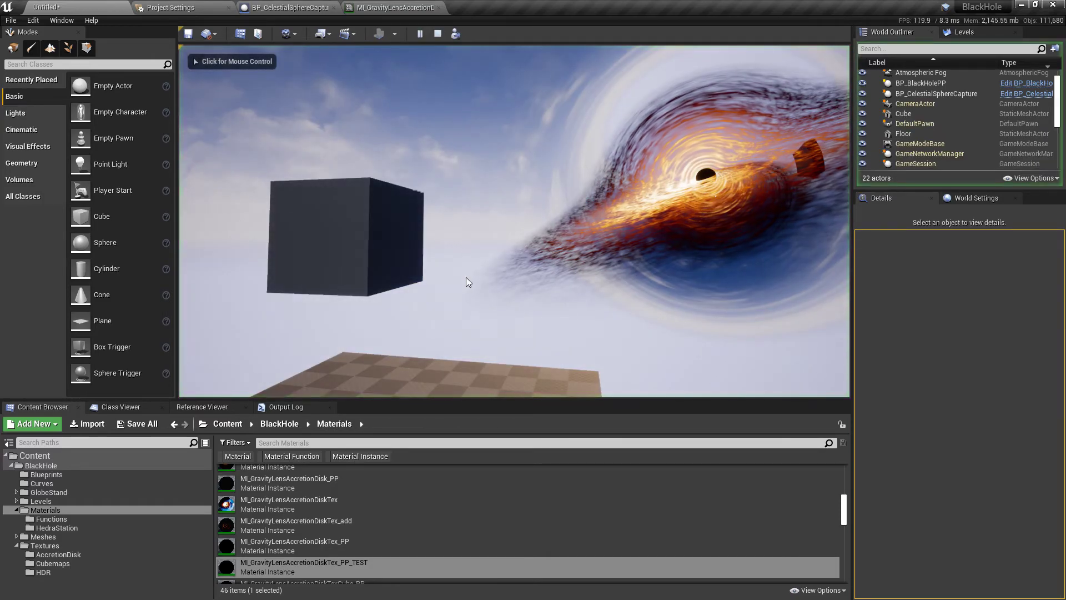
pyautogui.moveTo(514, 222)
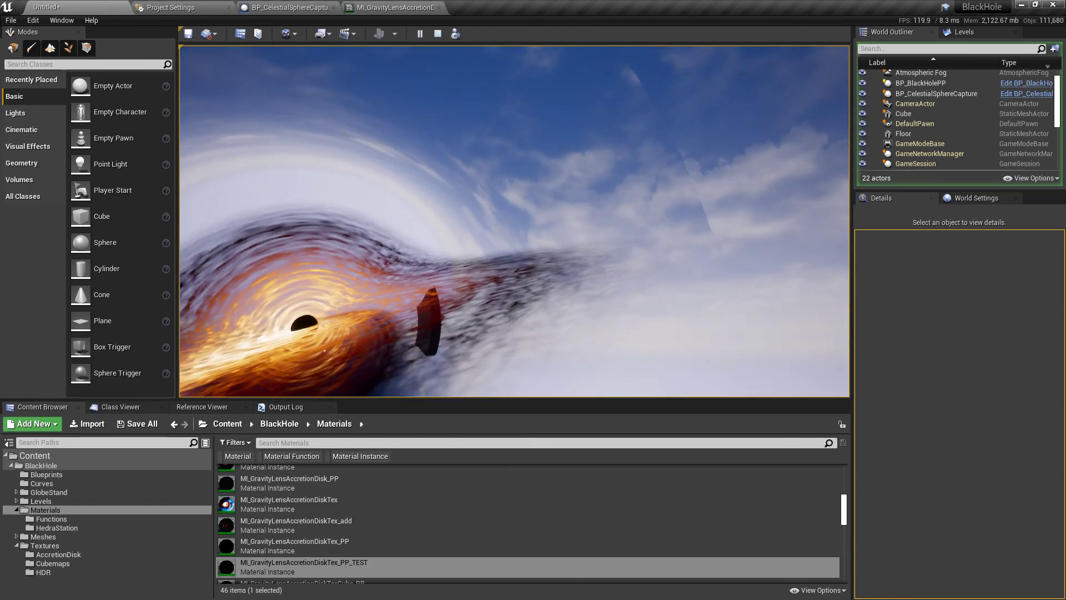
pyautogui.press('c')
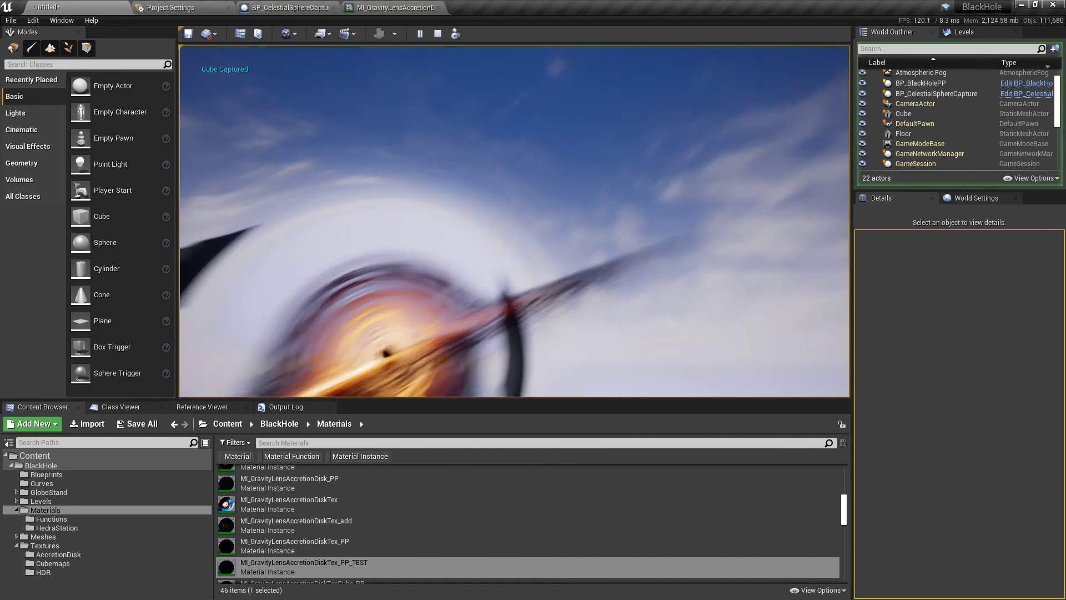